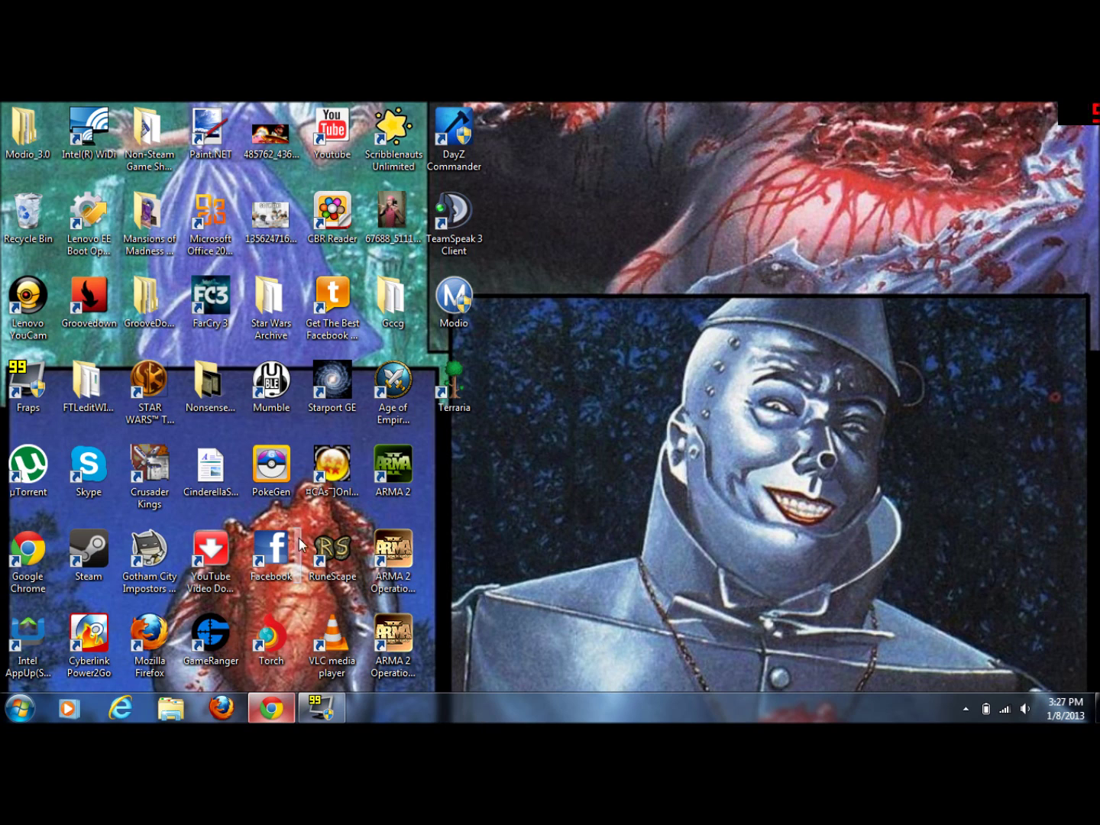
- Switch to Chrome, go to google.com and search for "groovedown"
{"action": "left_click", "coordinate": [89, 300]}
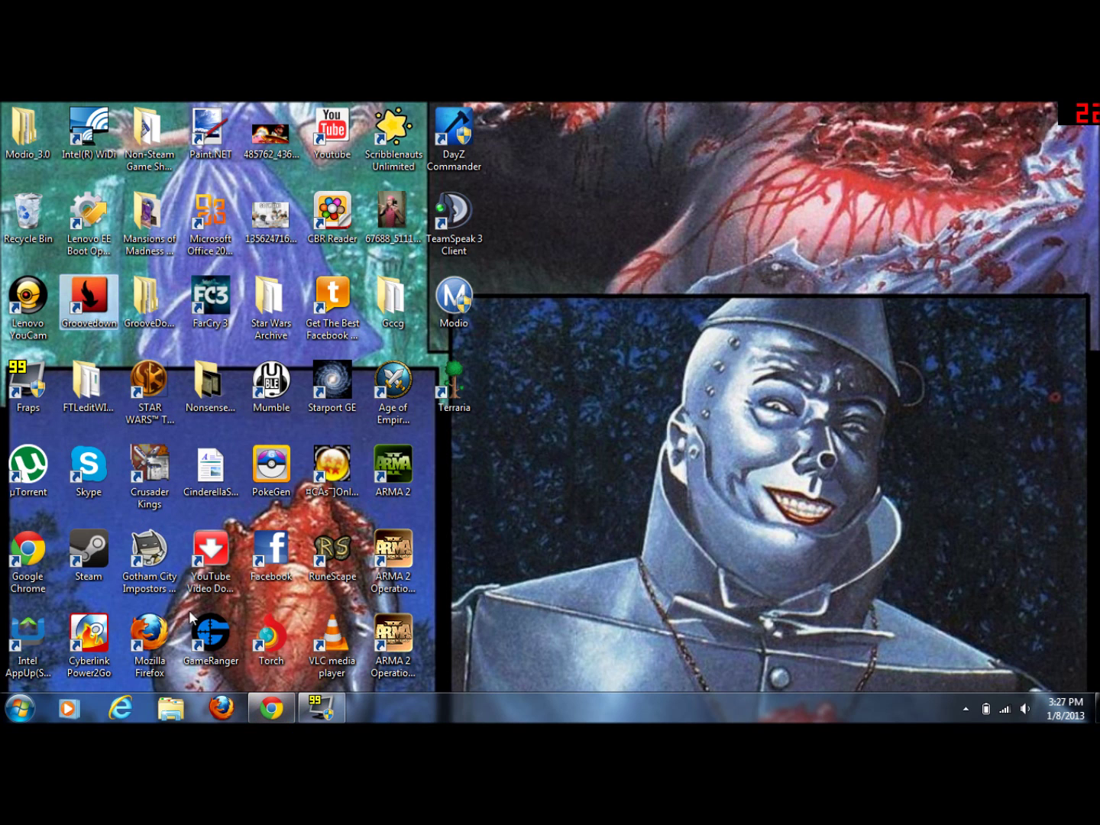
{"action": "left_click", "coordinate": [271, 709]}
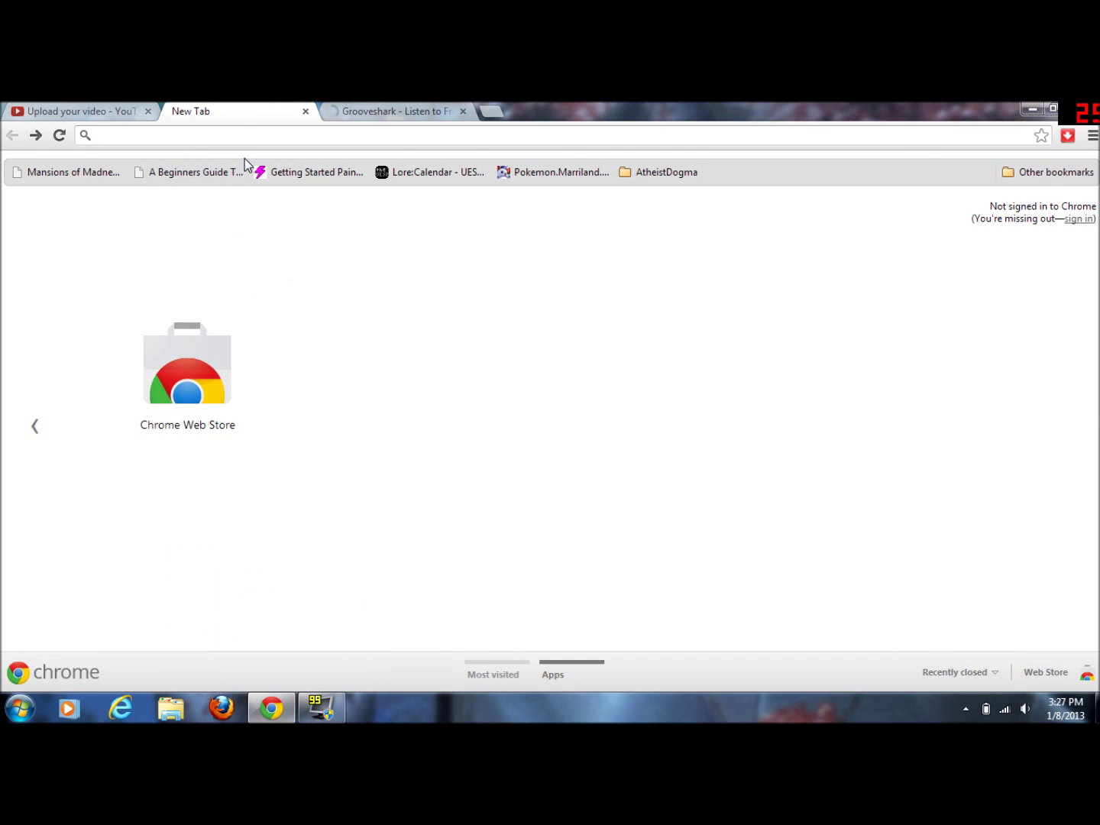
{"action": "type", "text": "google.com"}
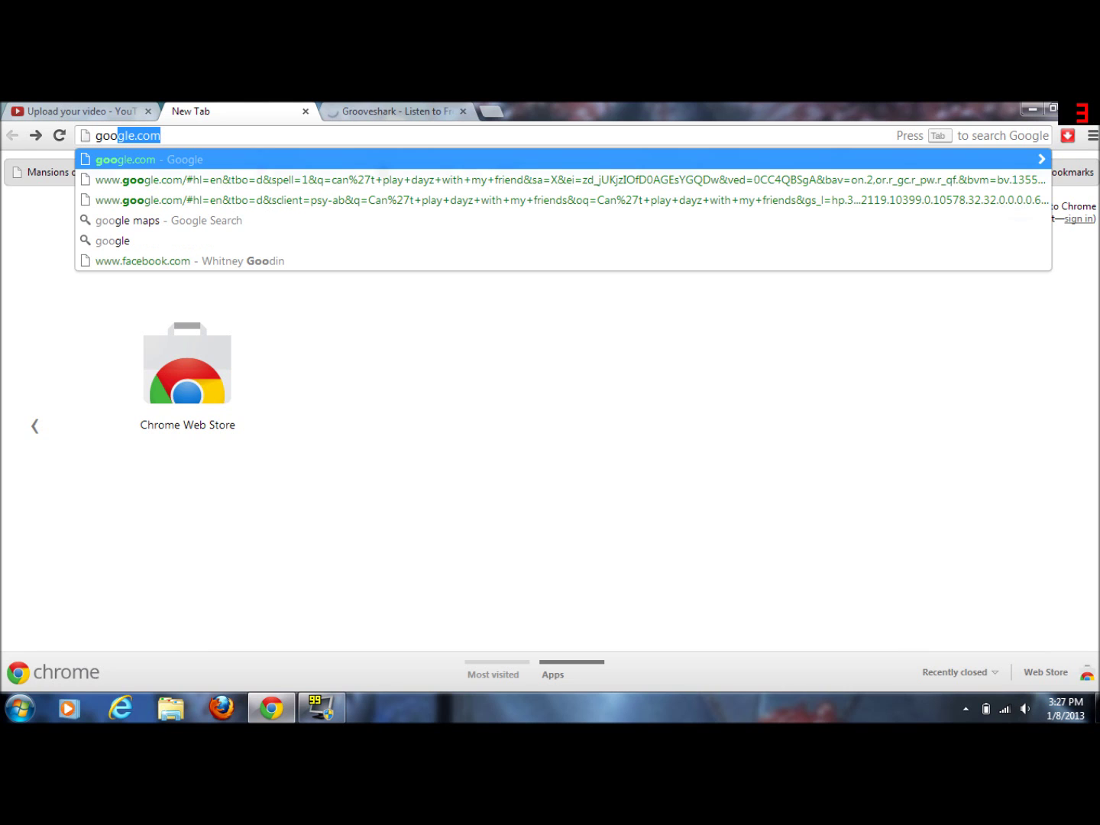
{"action": "key", "text": "Return"}
{"action": "type", "text": "g"}
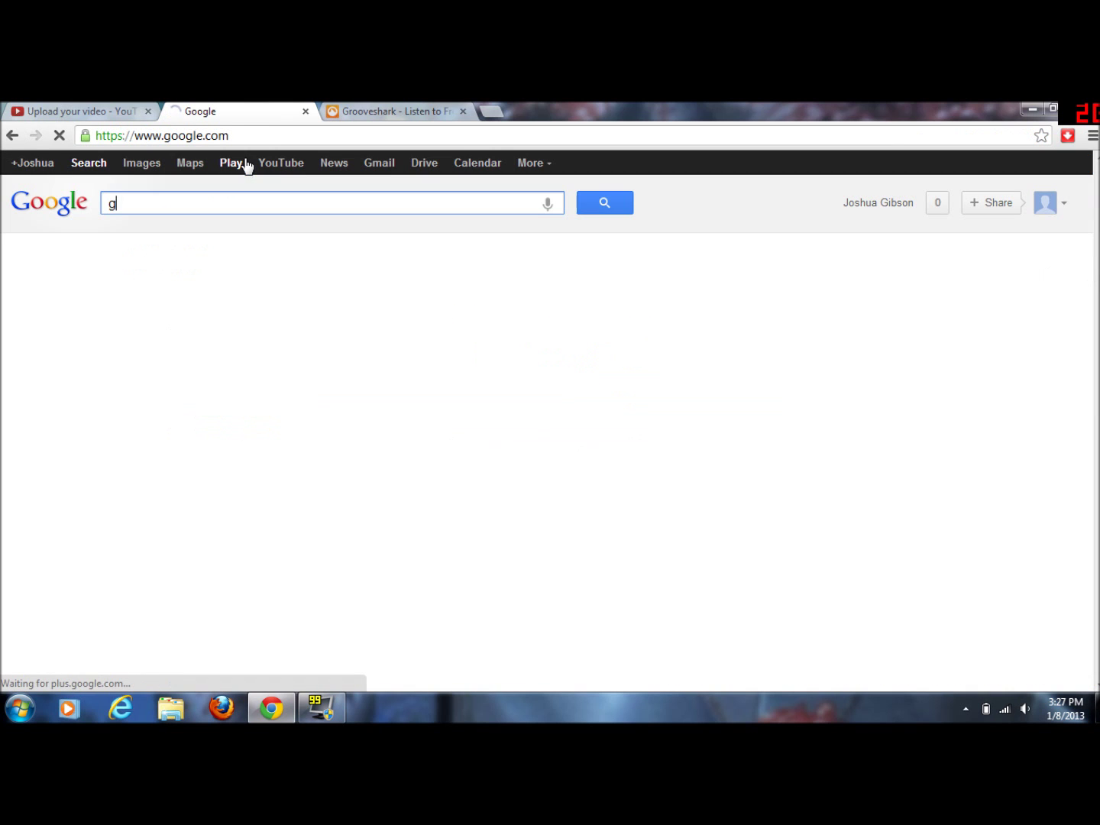
{"action": "type", "text": "roovedown"}
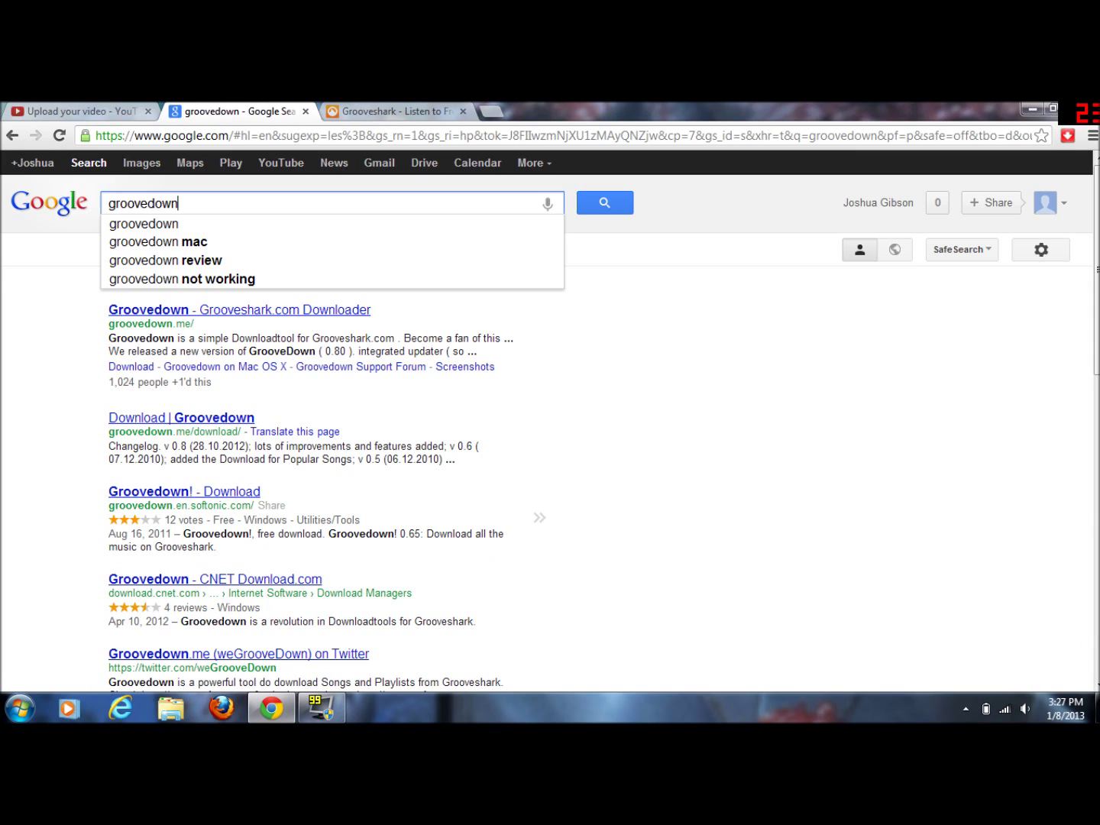
- Open the CNET Download.com result for Groovedown and look over its product page
{"action": "left_click", "coordinate": [282, 587]}
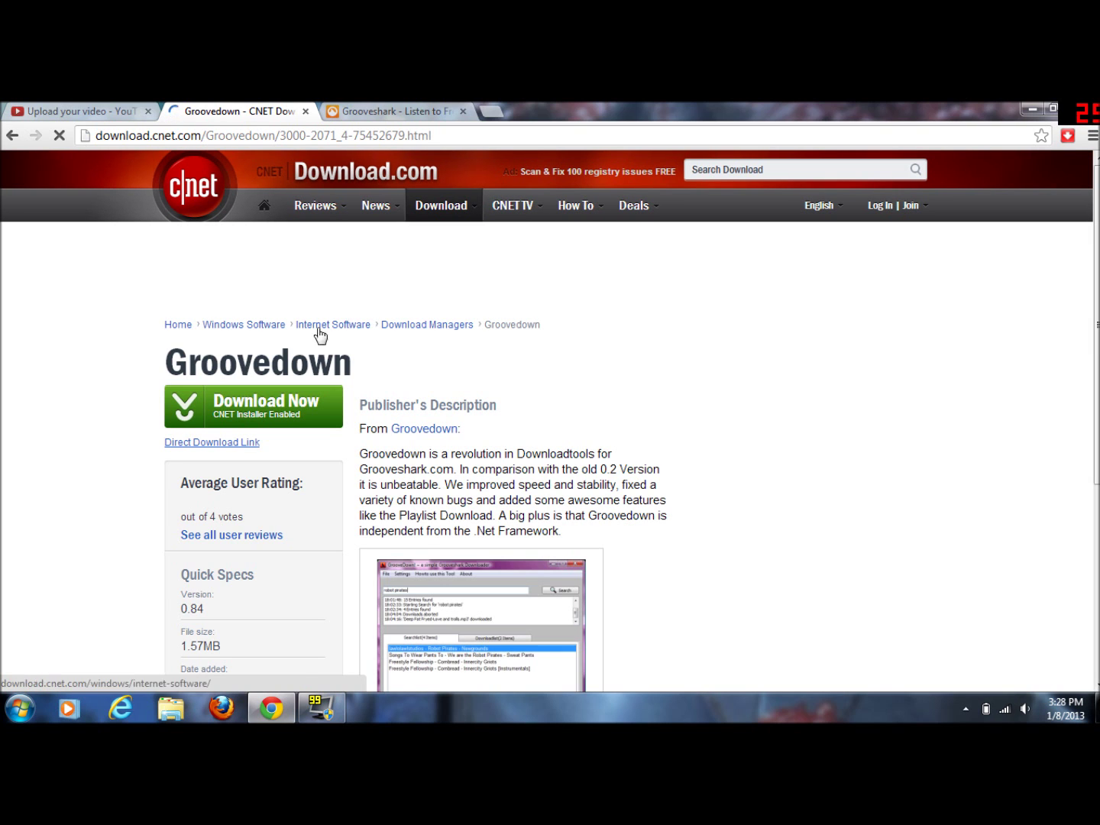
{"action": "mouse_move", "coordinate": [259, 414]}
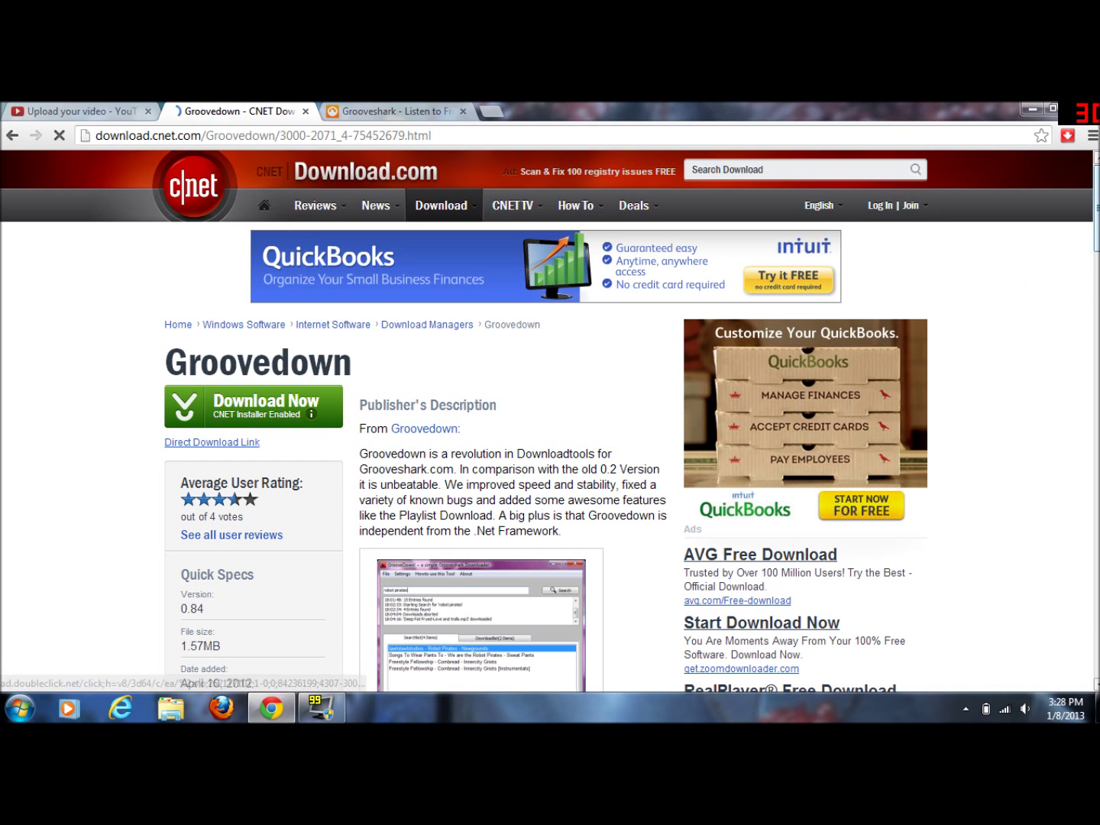
{"action": "scroll", "coordinate": [1084, 285], "scroll_direction": "down", "scroll_amount": 6}
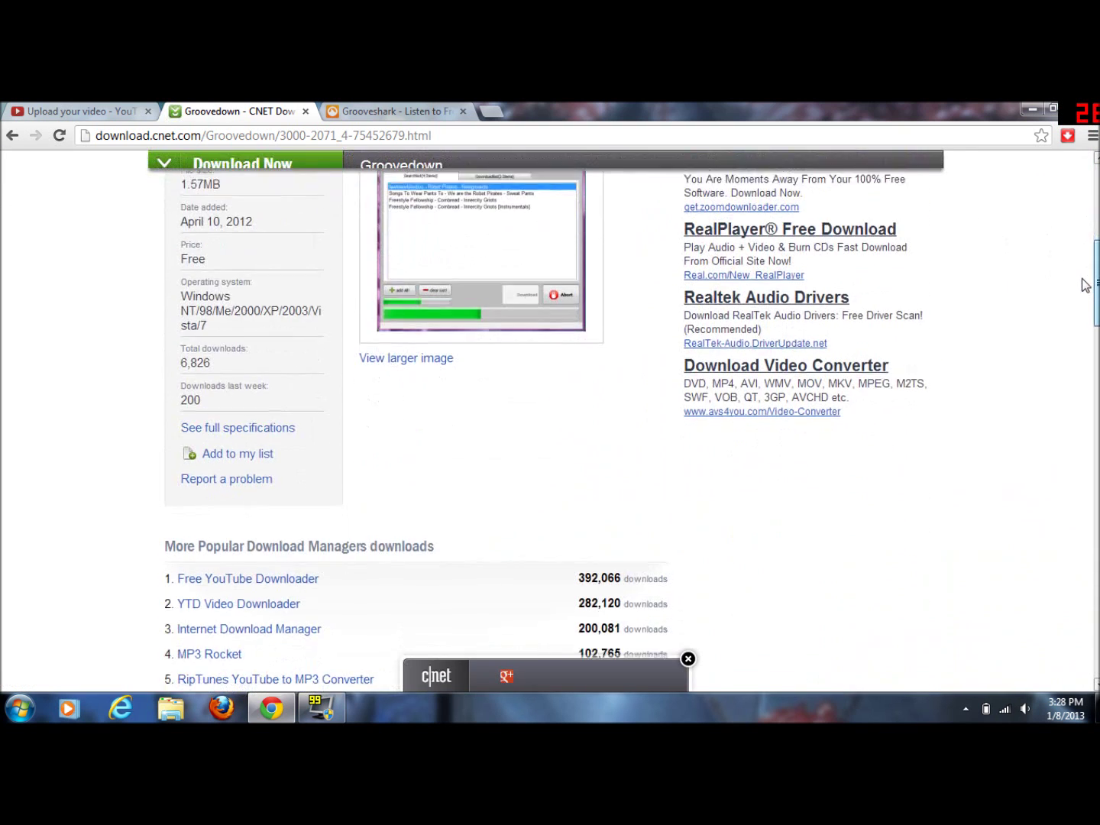
{"action": "scroll", "coordinate": [1085, 285], "scroll_direction": "down", "scroll_amount": 7}
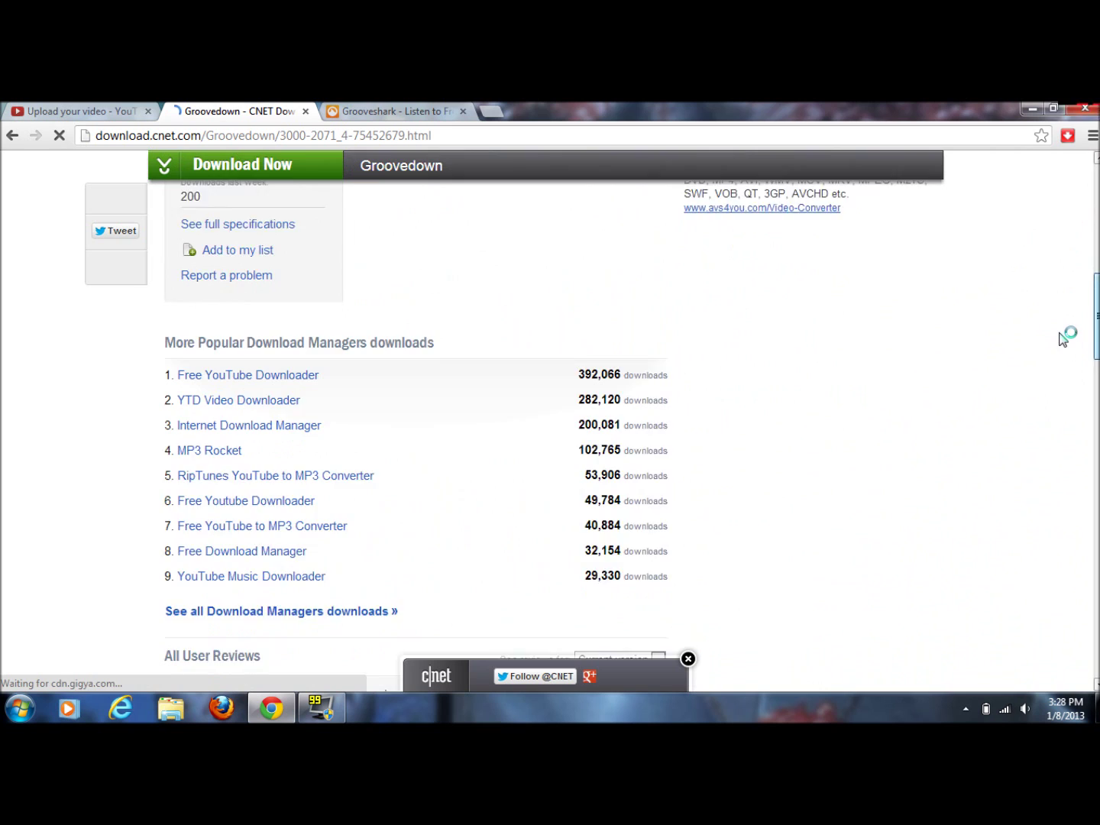
{"action": "scroll", "coordinate": [1083, 295], "scroll_direction": "up", "scroll_amount": 6}
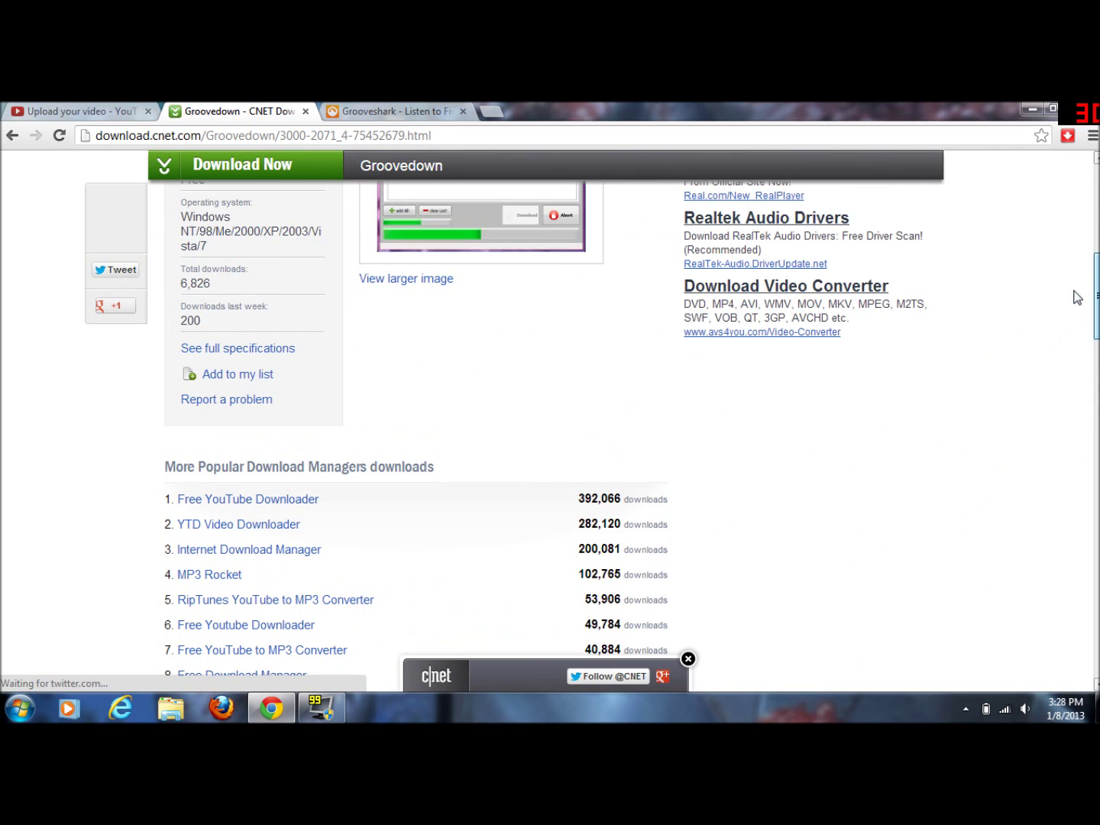
{"action": "right_click", "coordinate": [929, 221]}
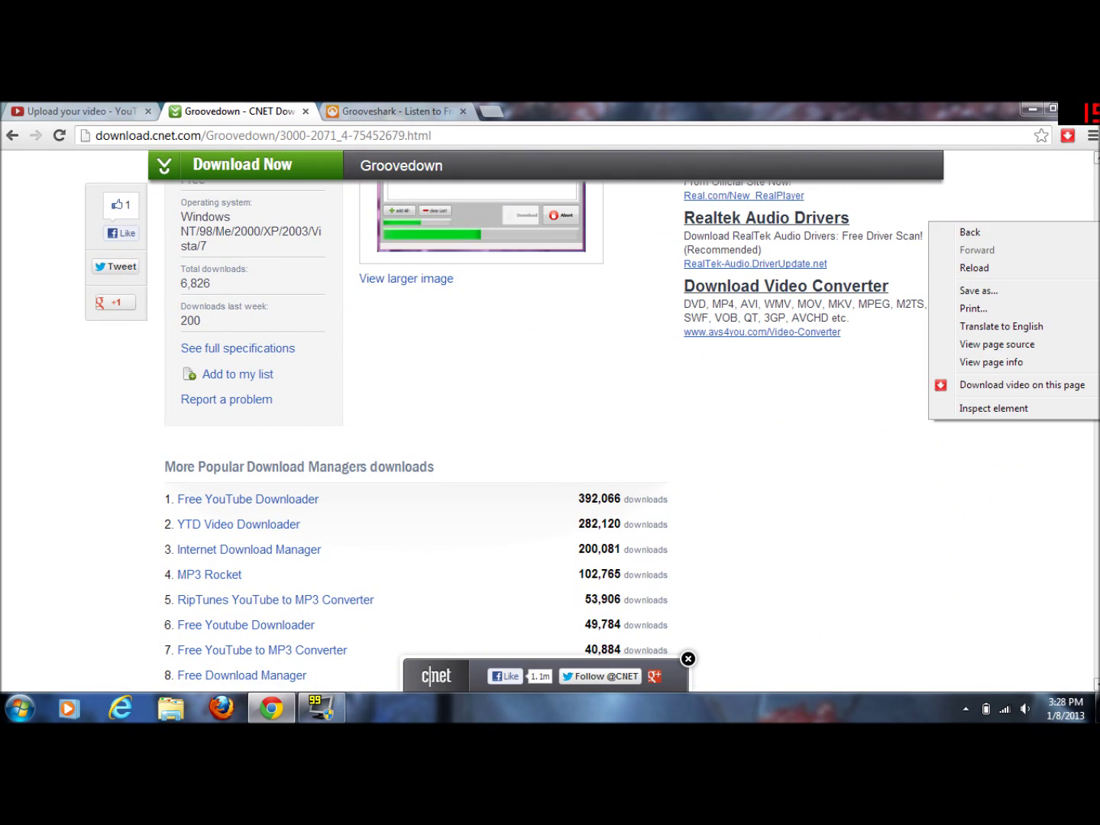
{"action": "left_click", "coordinate": [1059, 230]}
{"action": "scroll", "coordinate": [503, 333], "scroll_direction": "up", "scroll_amount": 7}
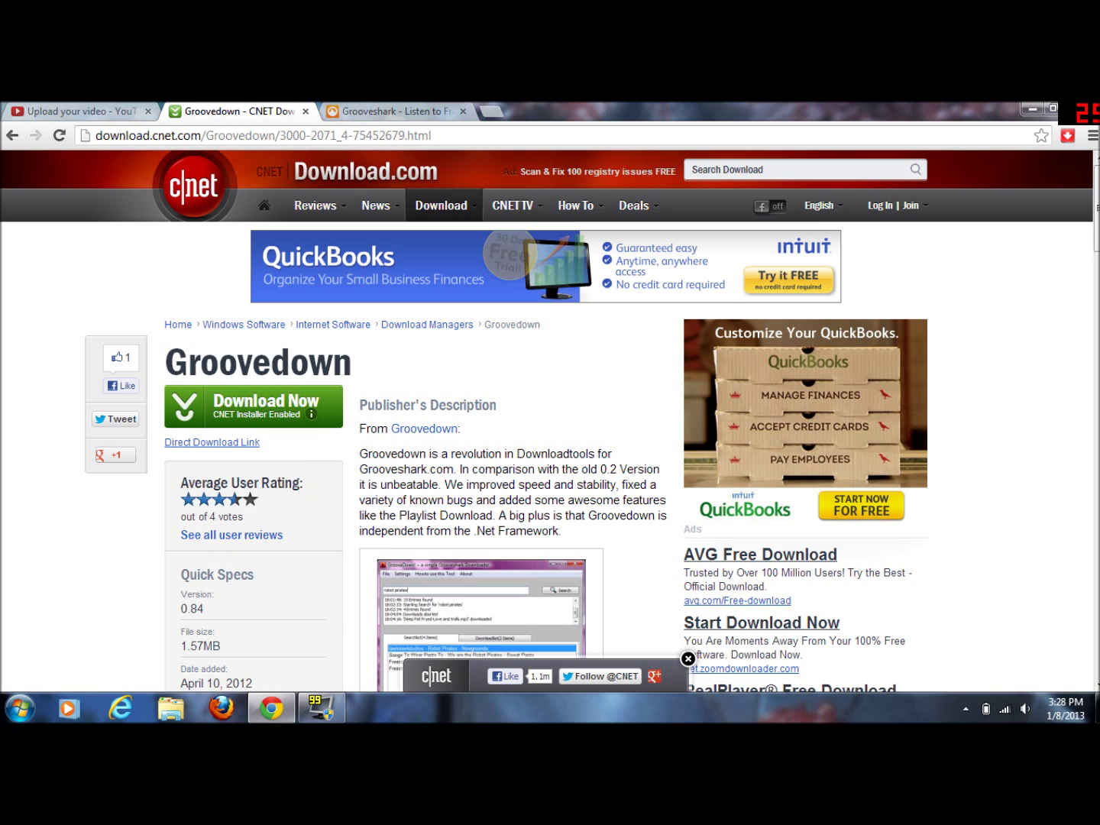
- Download the Groovedown installer from CNET through the direct download link
{"action": "left_click", "coordinate": [198, 449]}
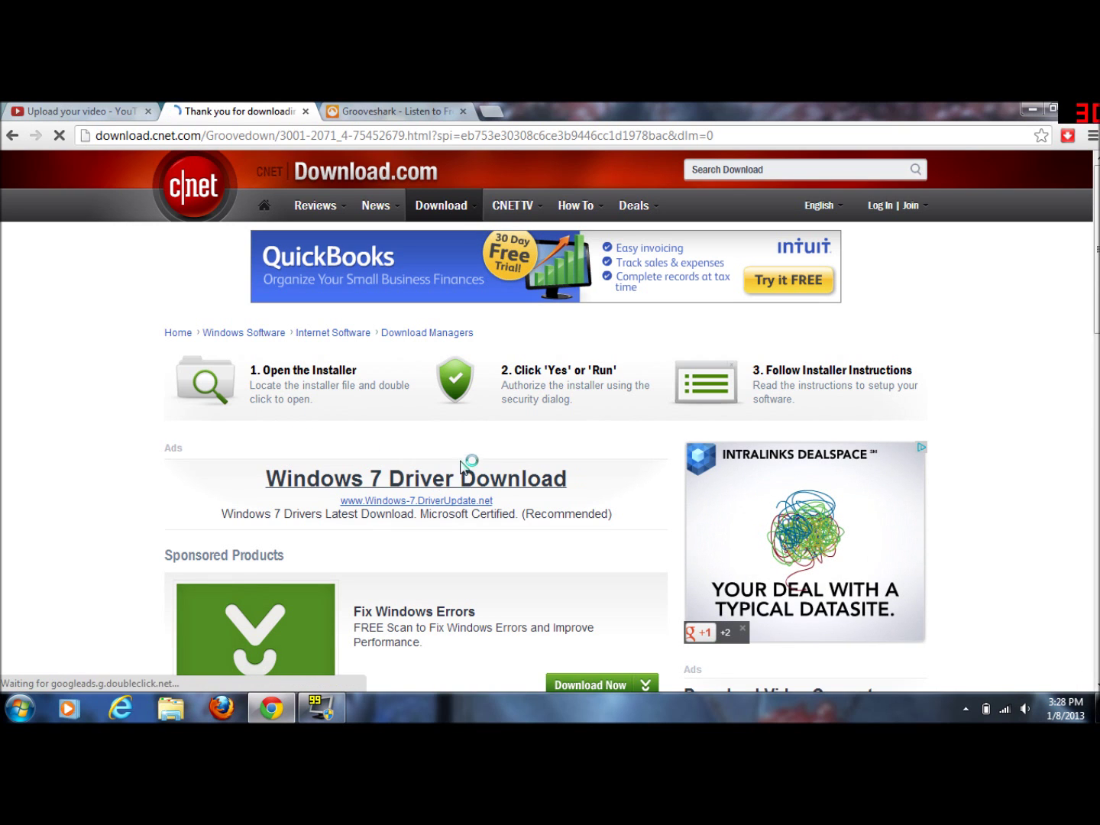
{"action": "scroll", "coordinate": [457, 430], "scroll_direction": "down", "scroll_amount": 3}
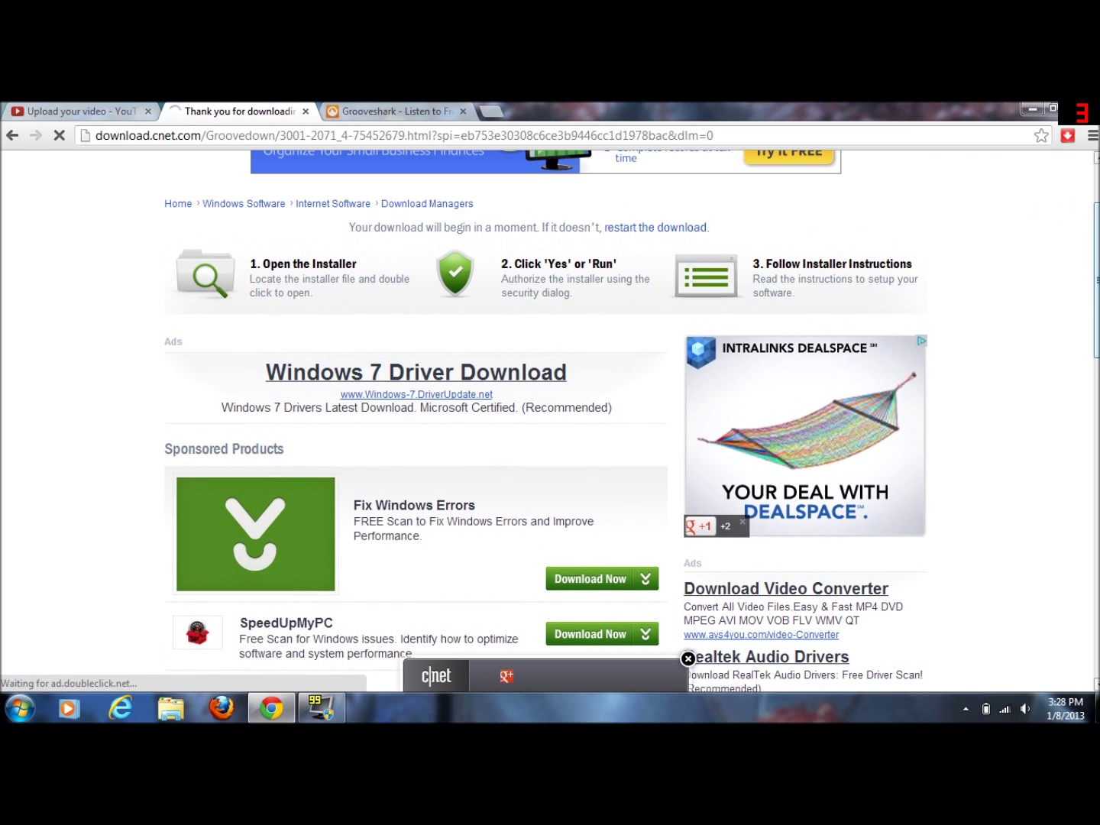
{"action": "right_click", "coordinate": [930, 224]}
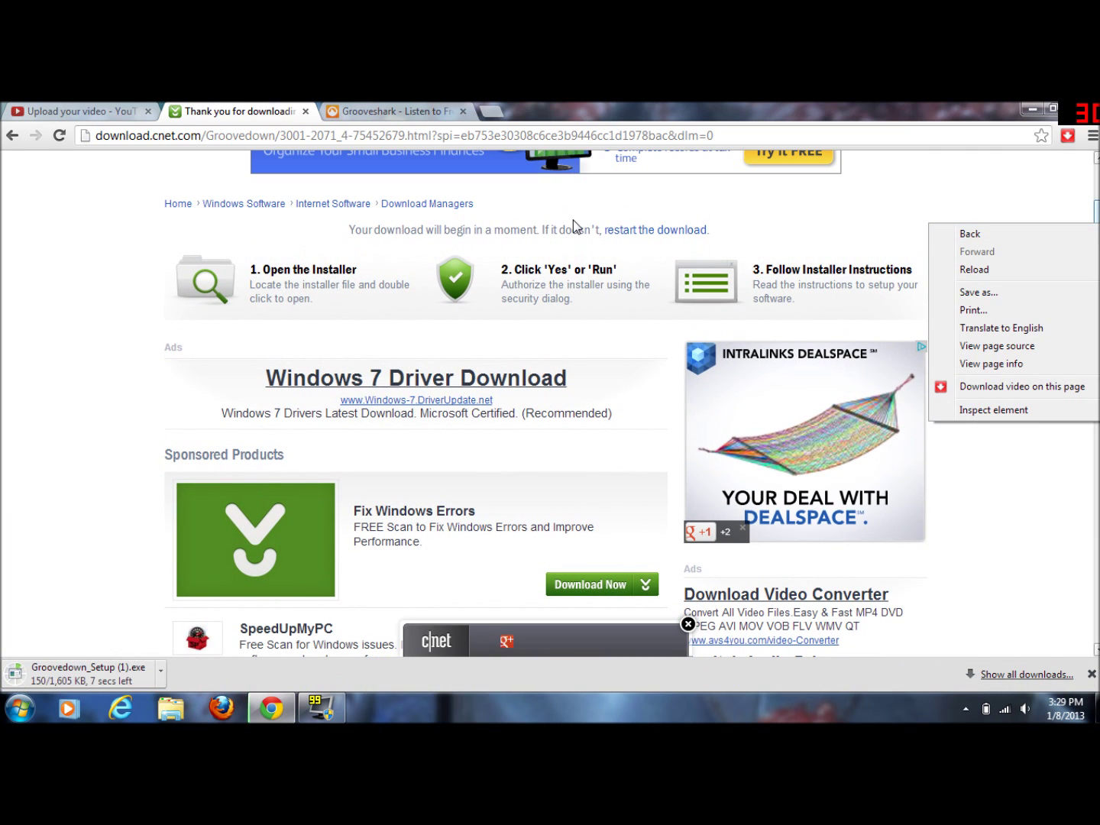
{"action": "left_click", "coordinate": [92, 628]}
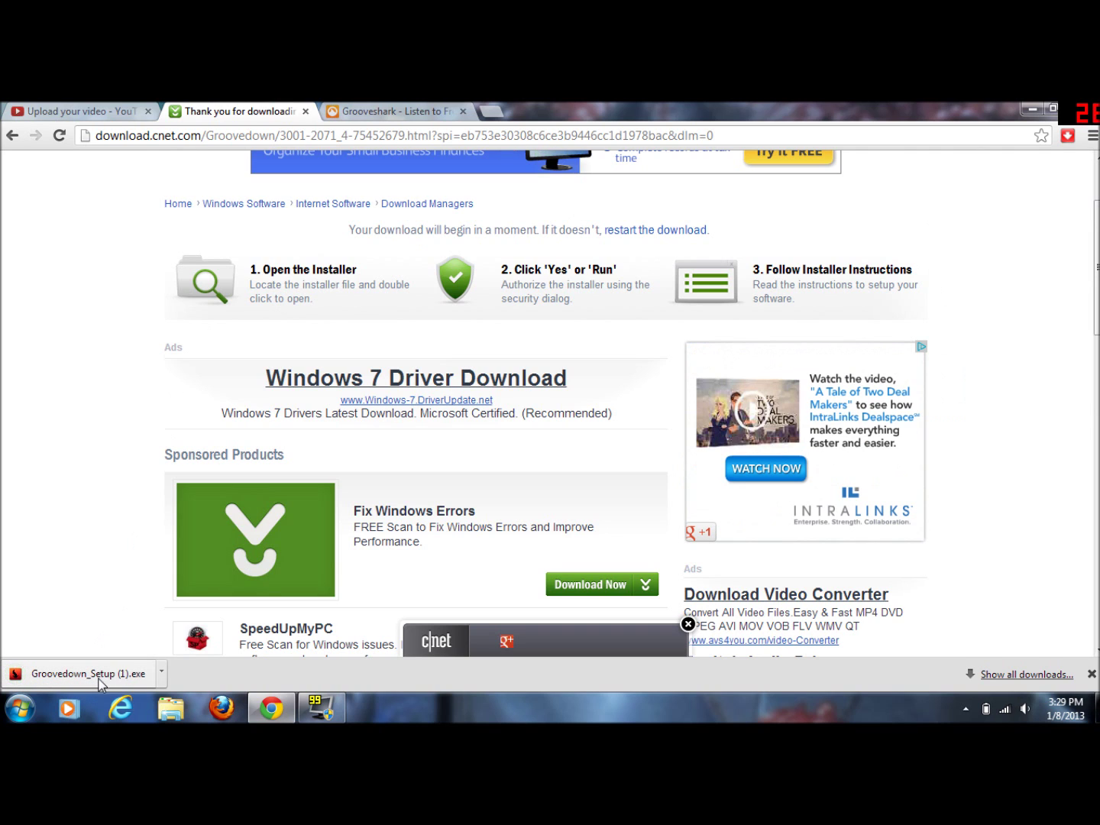
- Run the downloaded Groovedown installer past the security warning and cancel it at the setup language selection
{"action": "left_click", "coordinate": [148, 676]}
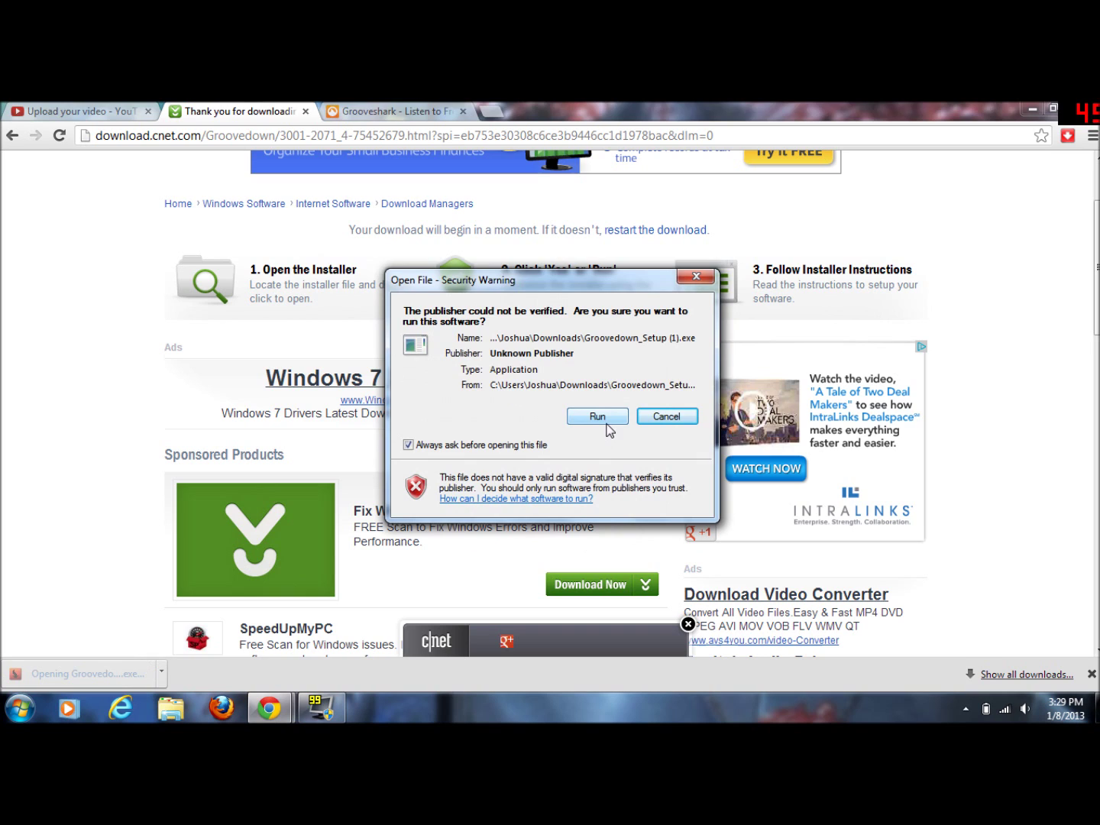
{"action": "left_click", "coordinate": [607, 417]}
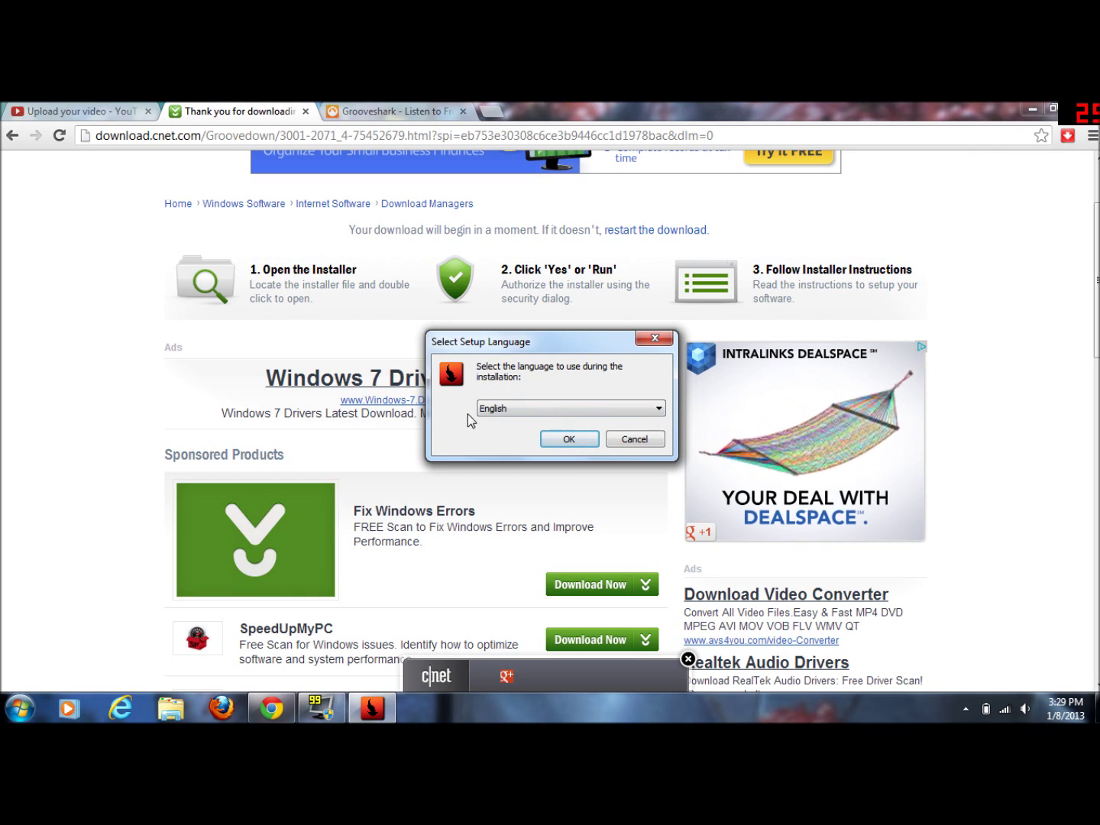
{"action": "left_click", "coordinate": [617, 446]}
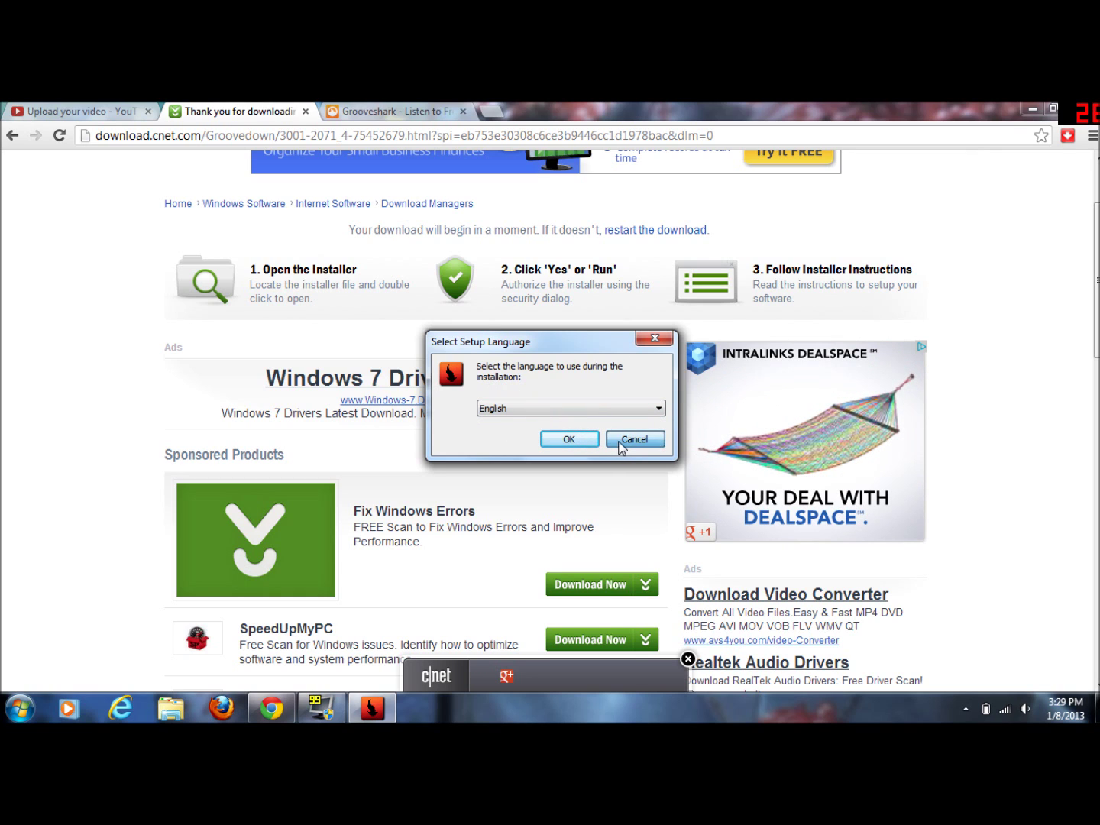
- Launch GrooveDown from the desktop and look through its Download, History and Settings pages
{"action": "left_click", "coordinate": [271, 706]}
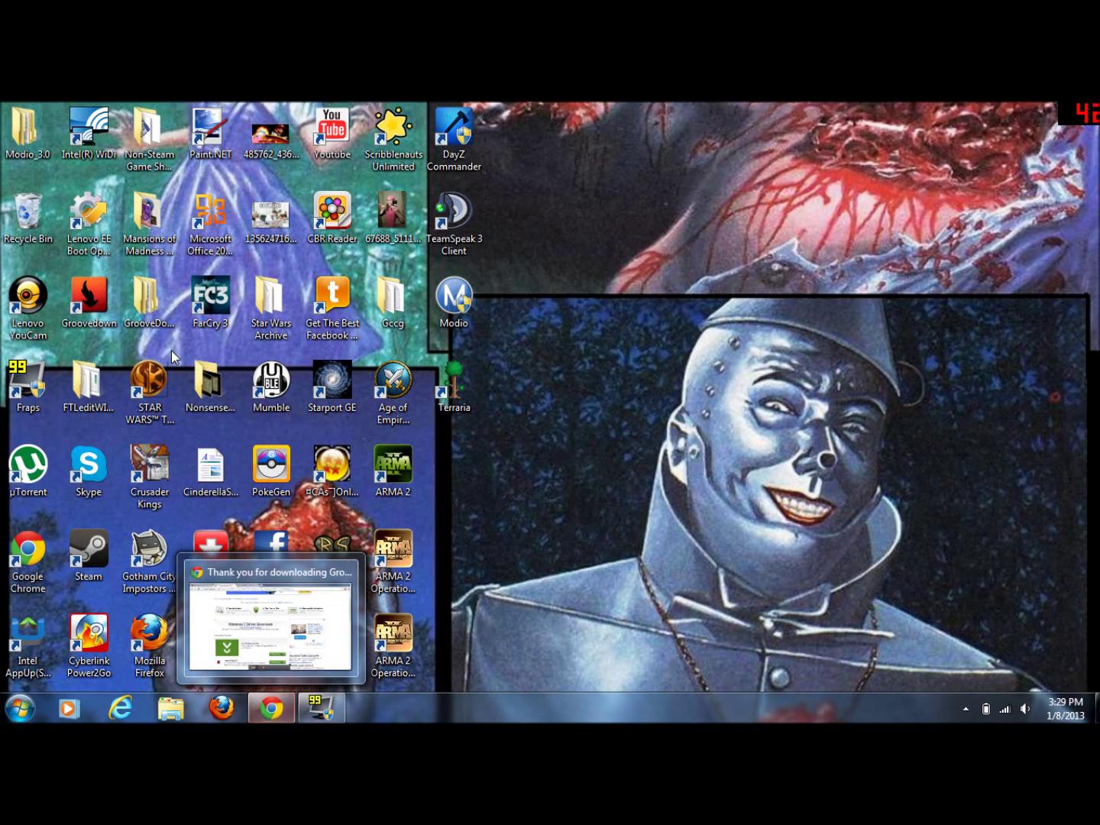
{"action": "double_click", "coordinate": [103, 299]}
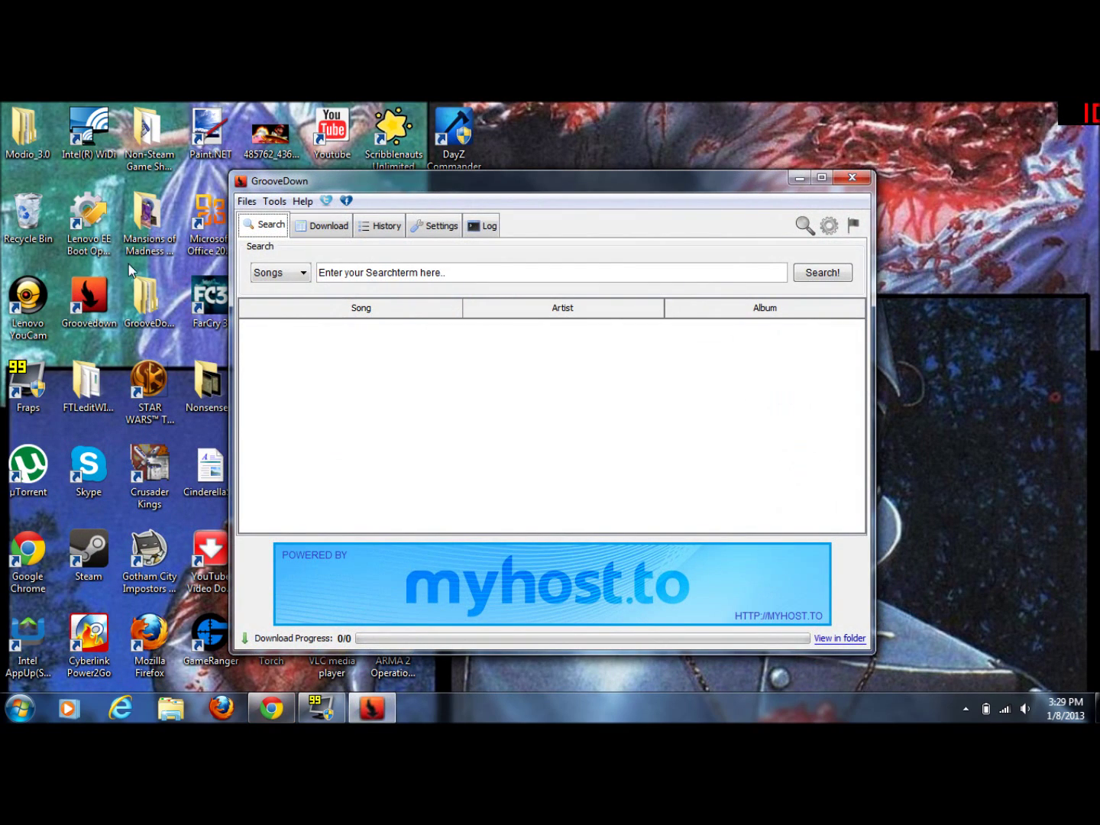
{"action": "left_click", "coordinate": [319, 227]}
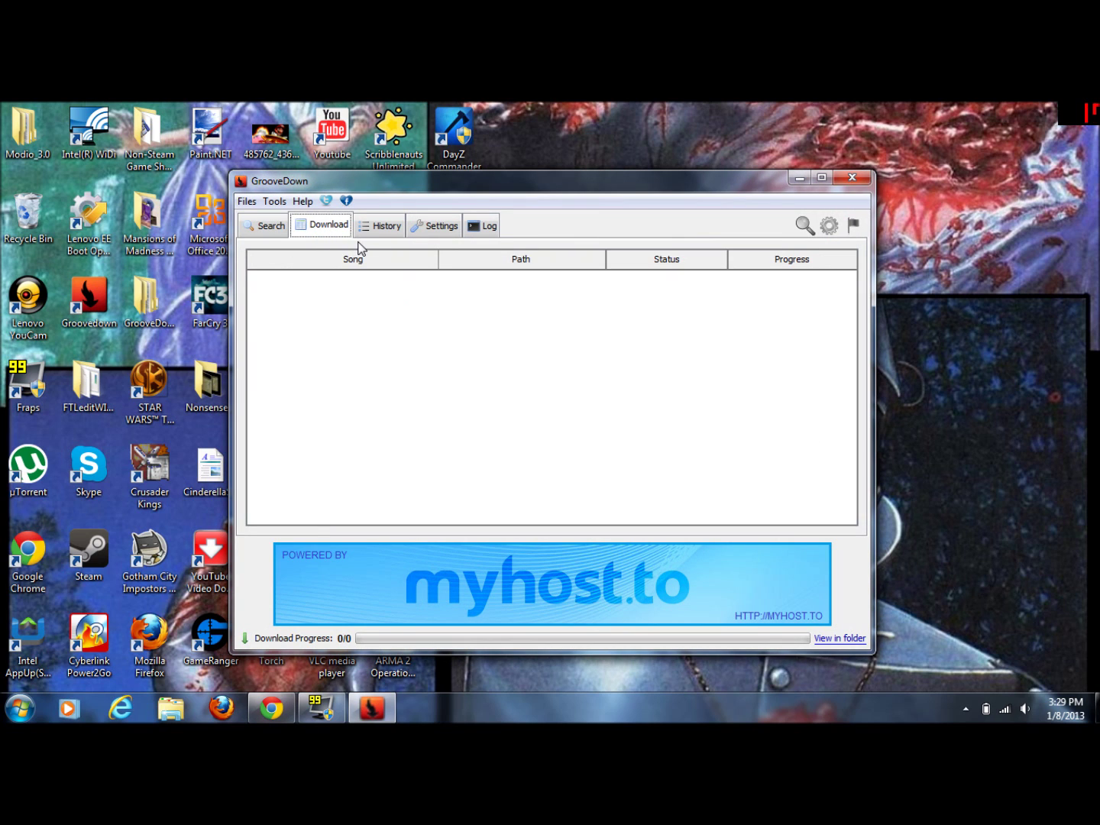
{"action": "left_click", "coordinate": [376, 228]}
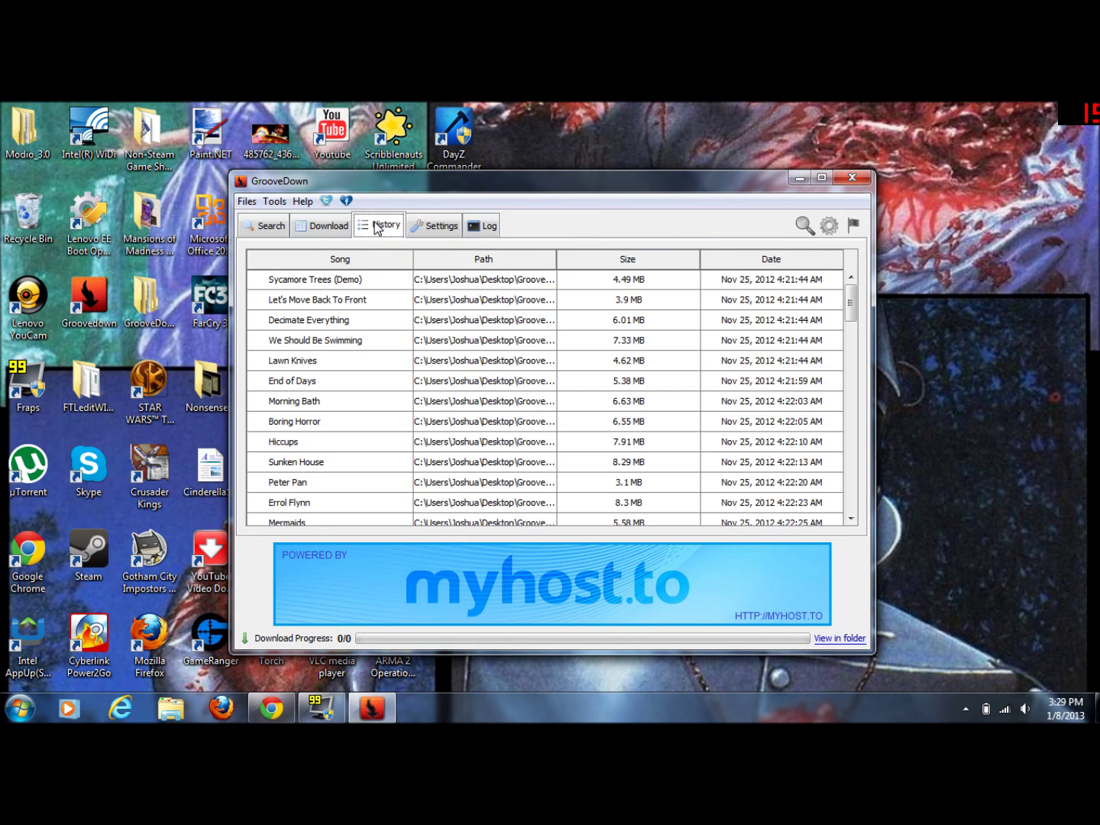
{"action": "left_click", "coordinate": [425, 228]}
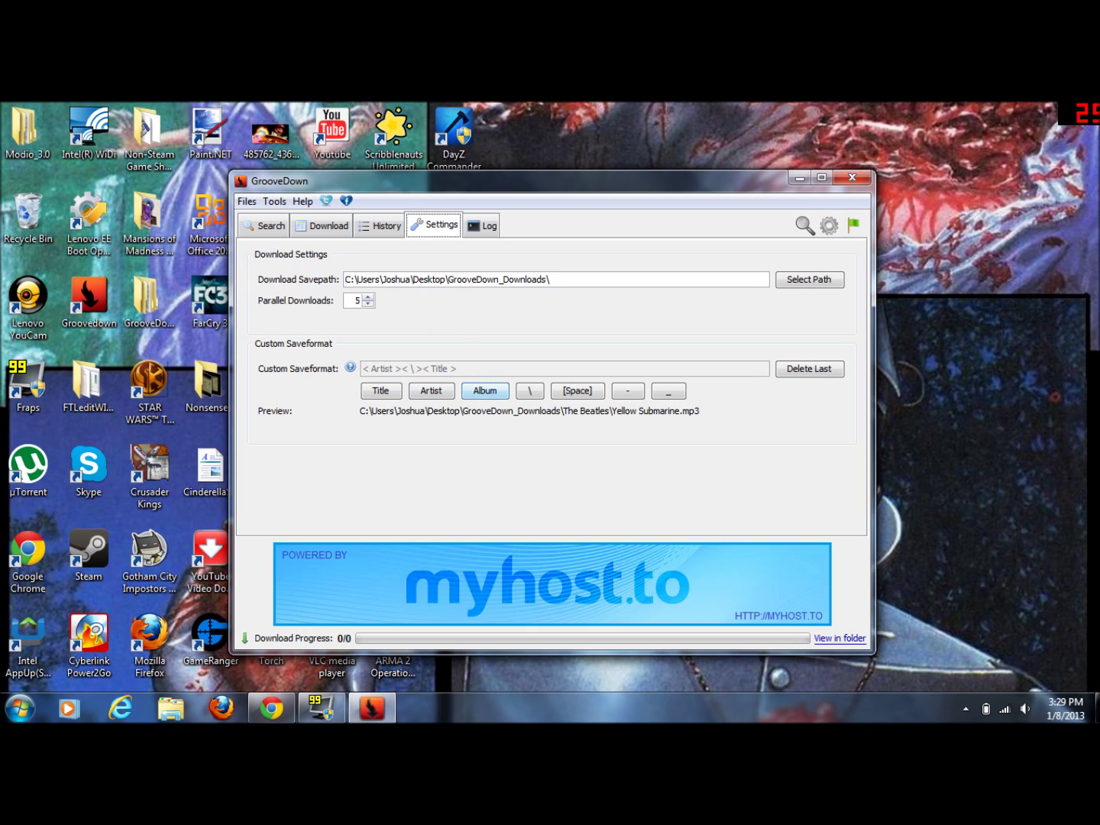
- Set the GrooveDown search type to Albums
{"action": "left_click", "coordinate": [264, 227]}
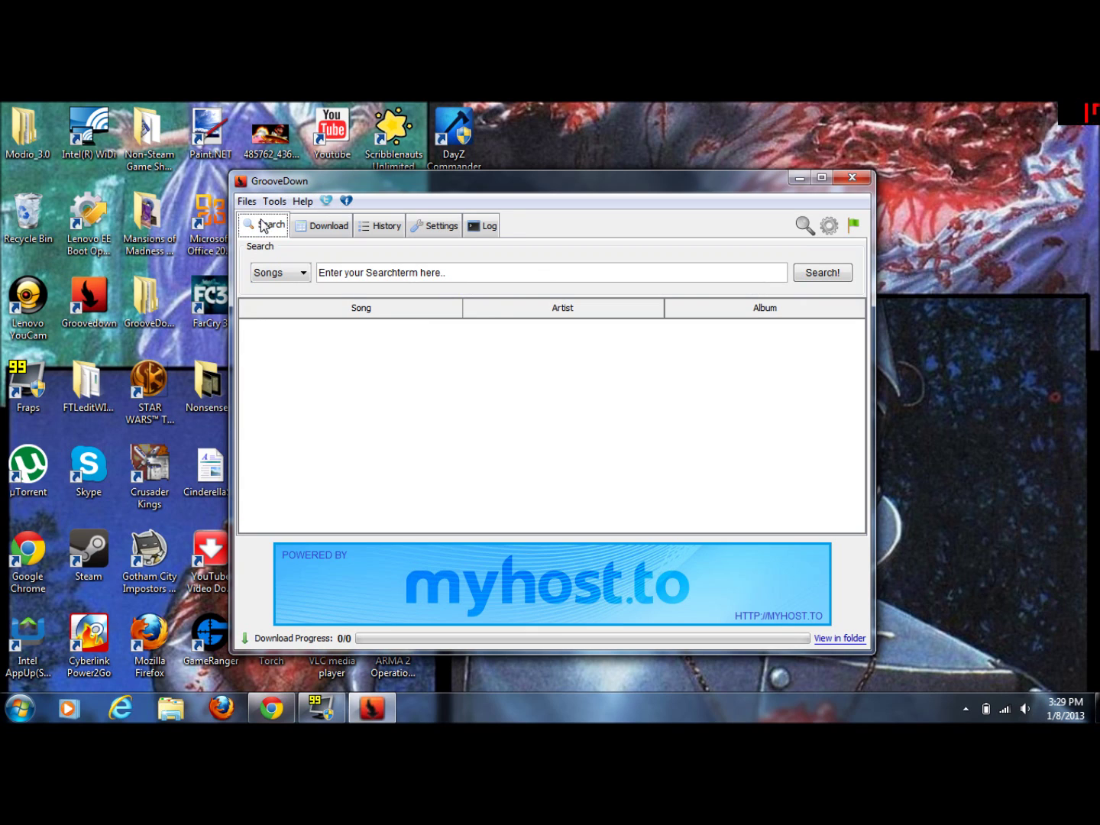
{"action": "left_click", "coordinate": [302, 276]}
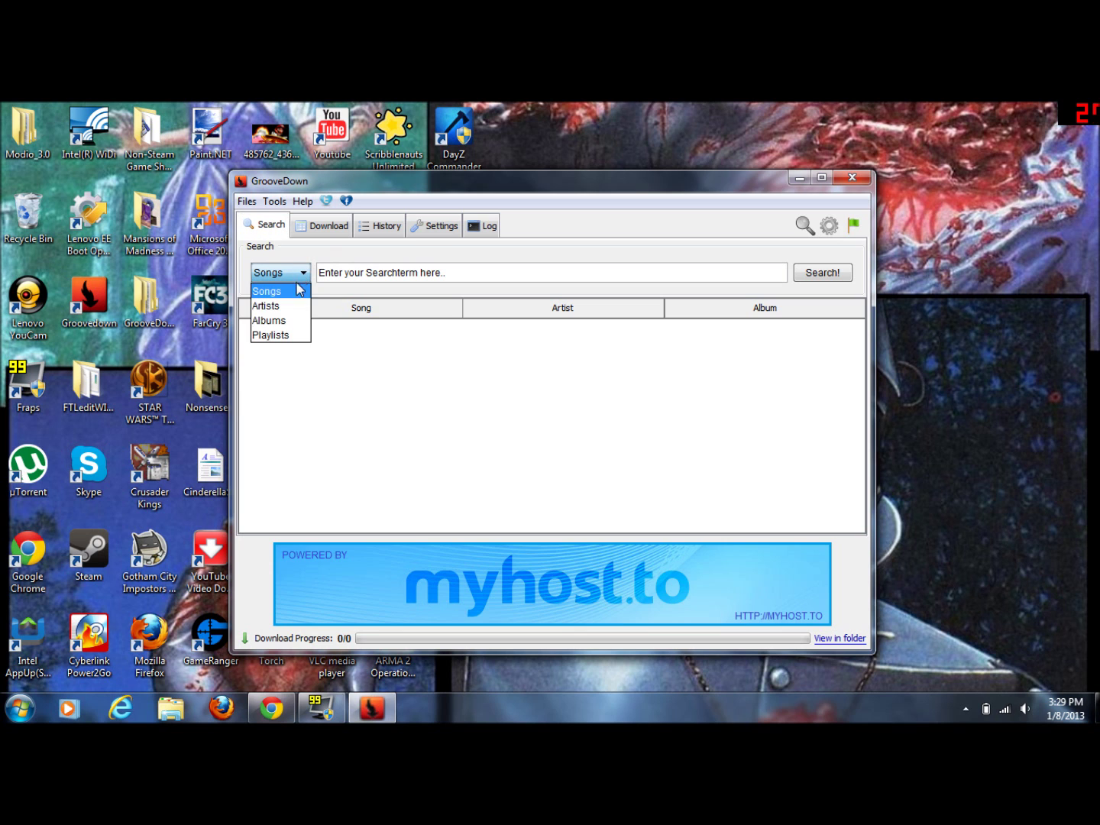
{"action": "left_click", "coordinate": [287, 321]}
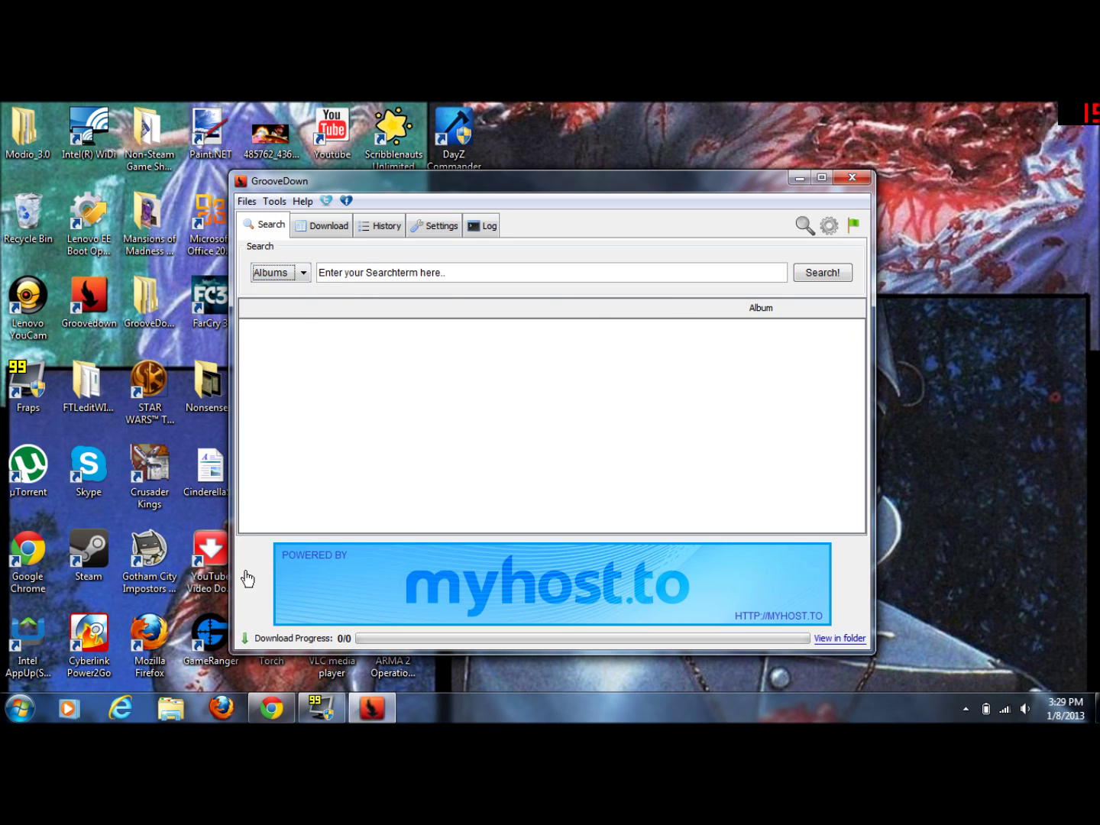
- View the Grooveshark home page in Chrome and its list of playlists, and return to GrooveDown
{"action": "left_click", "coordinate": [264, 711]}
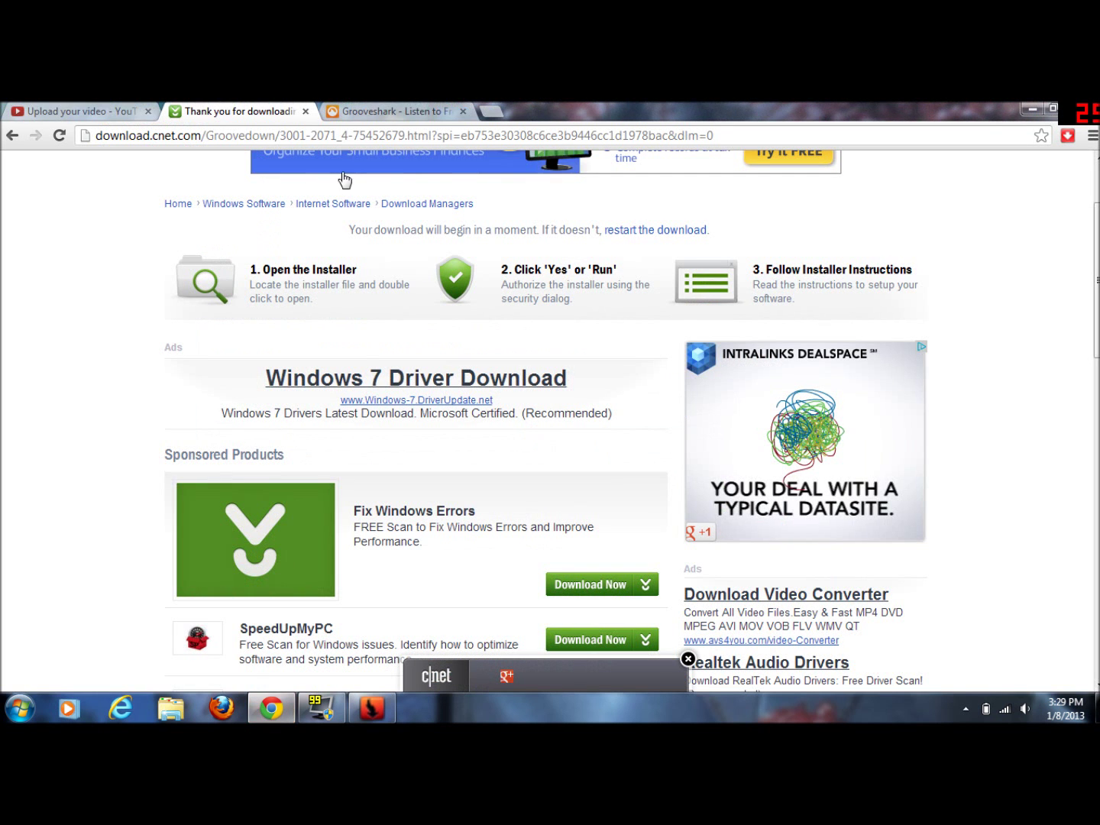
{"action": "left_click", "coordinate": [394, 110]}
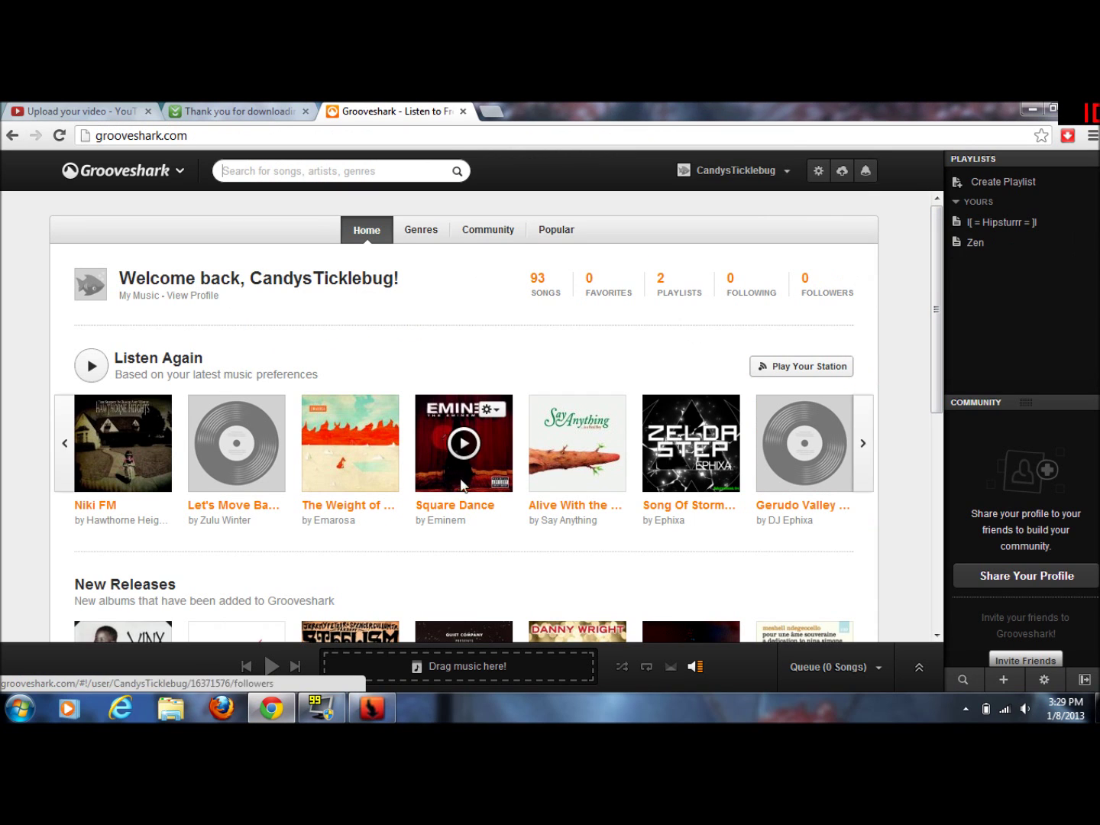
{"action": "left_click", "coordinate": [372, 705]}
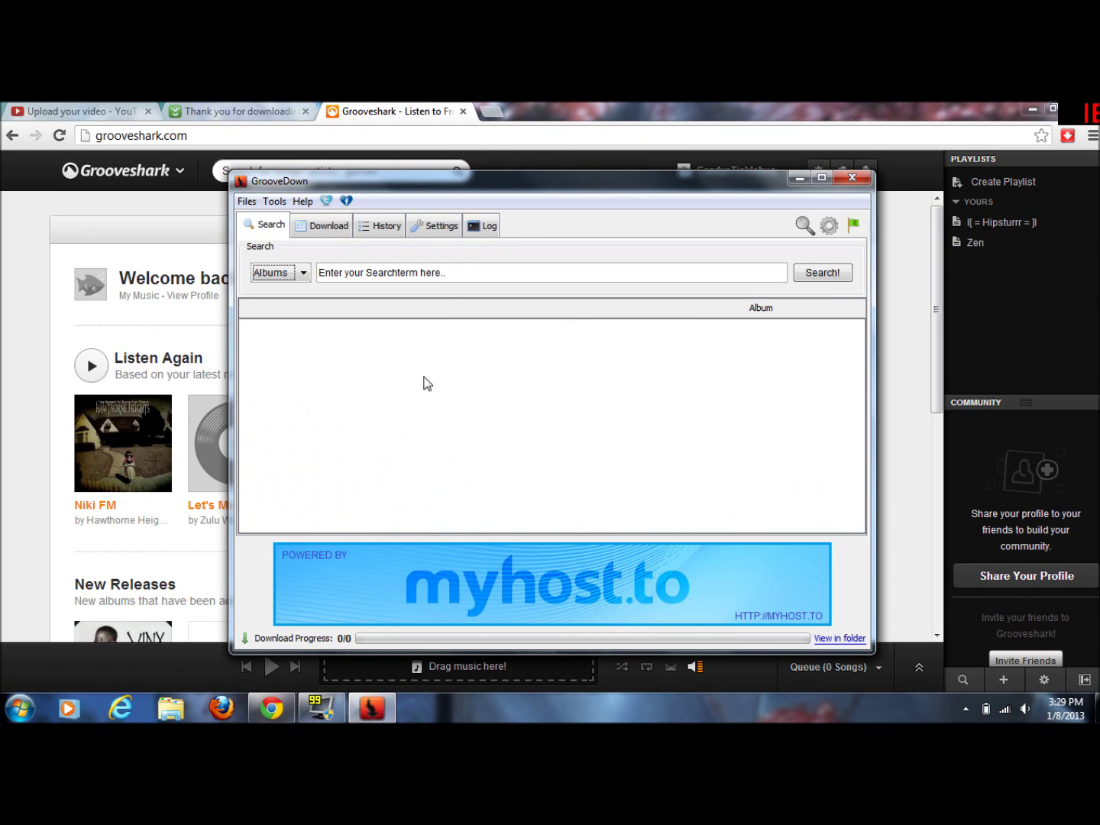
- Search GrooveDown's albums for "Zen" and look through the results
{"action": "left_click", "coordinate": [319, 272]}
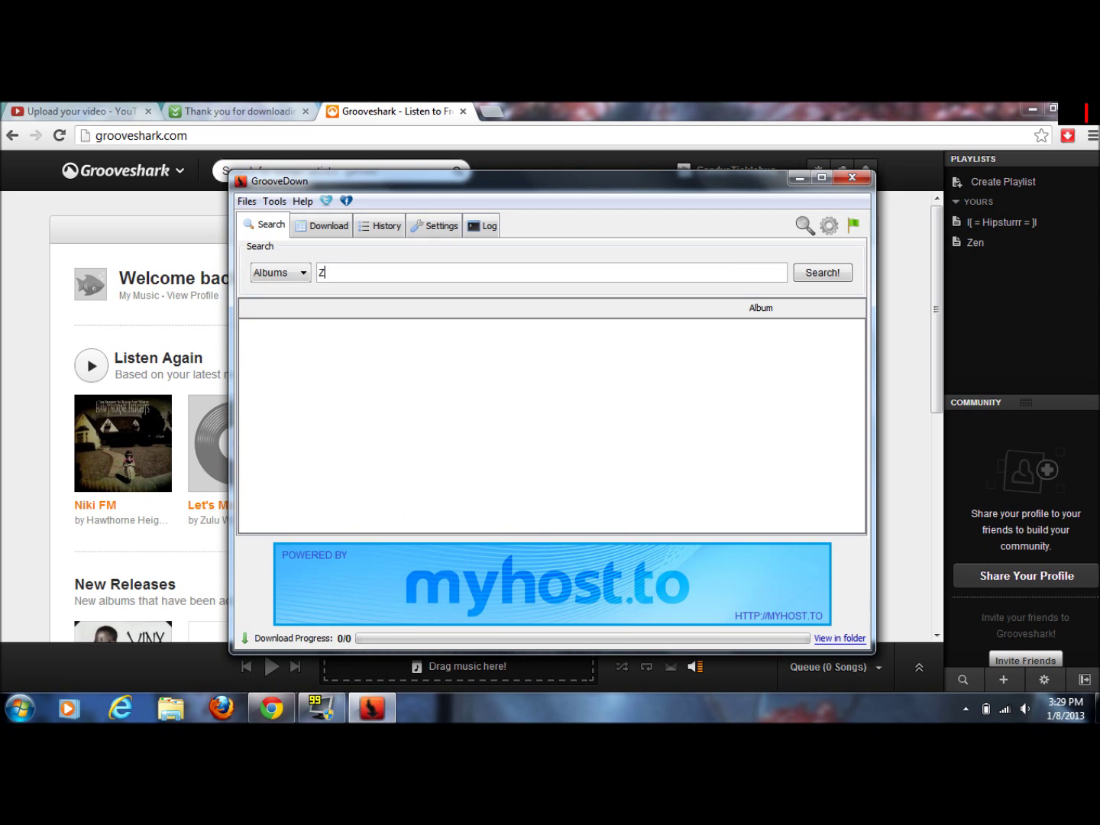
{"action": "left_click", "coordinate": [840, 276]}
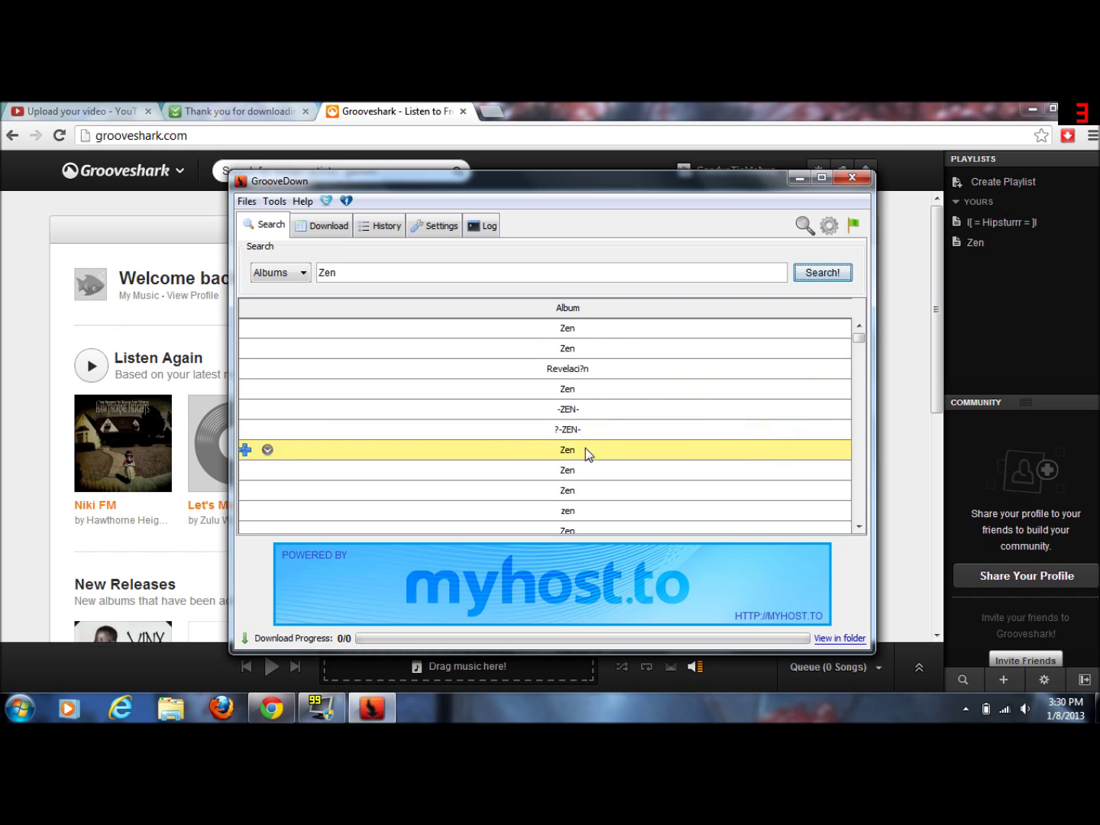
{"action": "scroll", "coordinate": [578, 475], "scroll_direction": "down", "scroll_amount": 5}
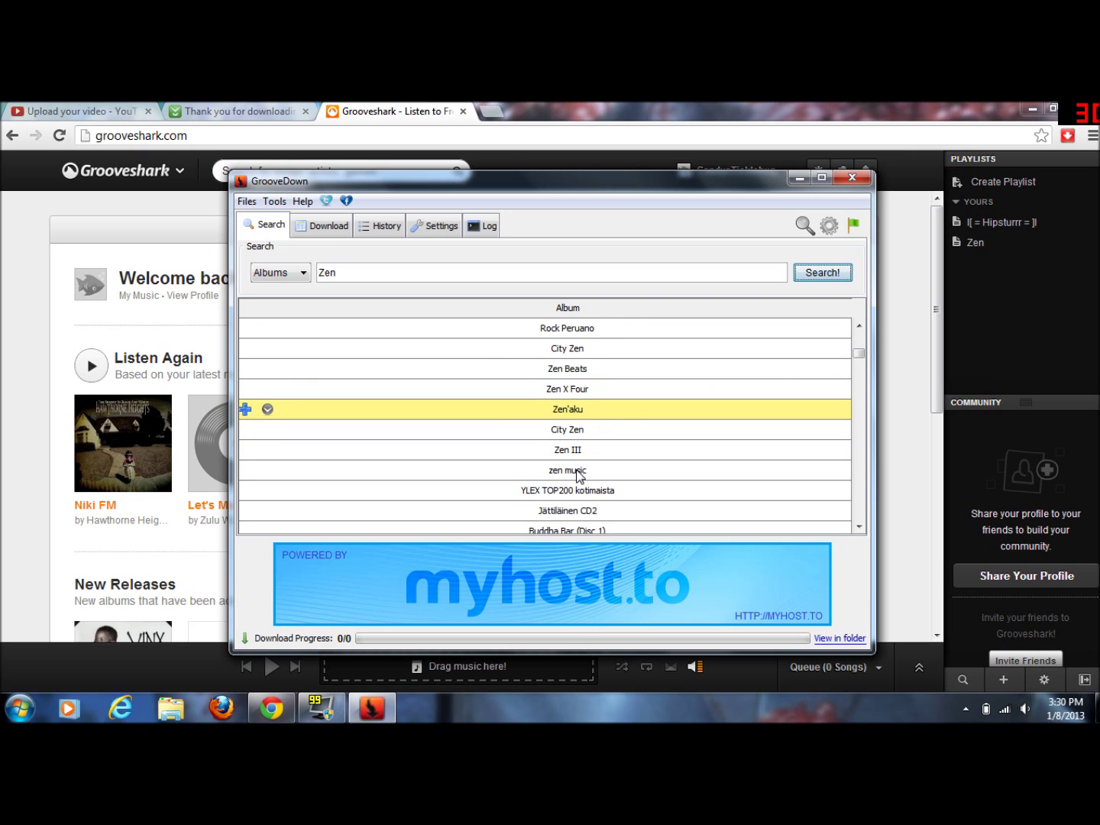
{"action": "scroll", "coordinate": [578, 475], "scroll_direction": "down", "scroll_amount": 5}
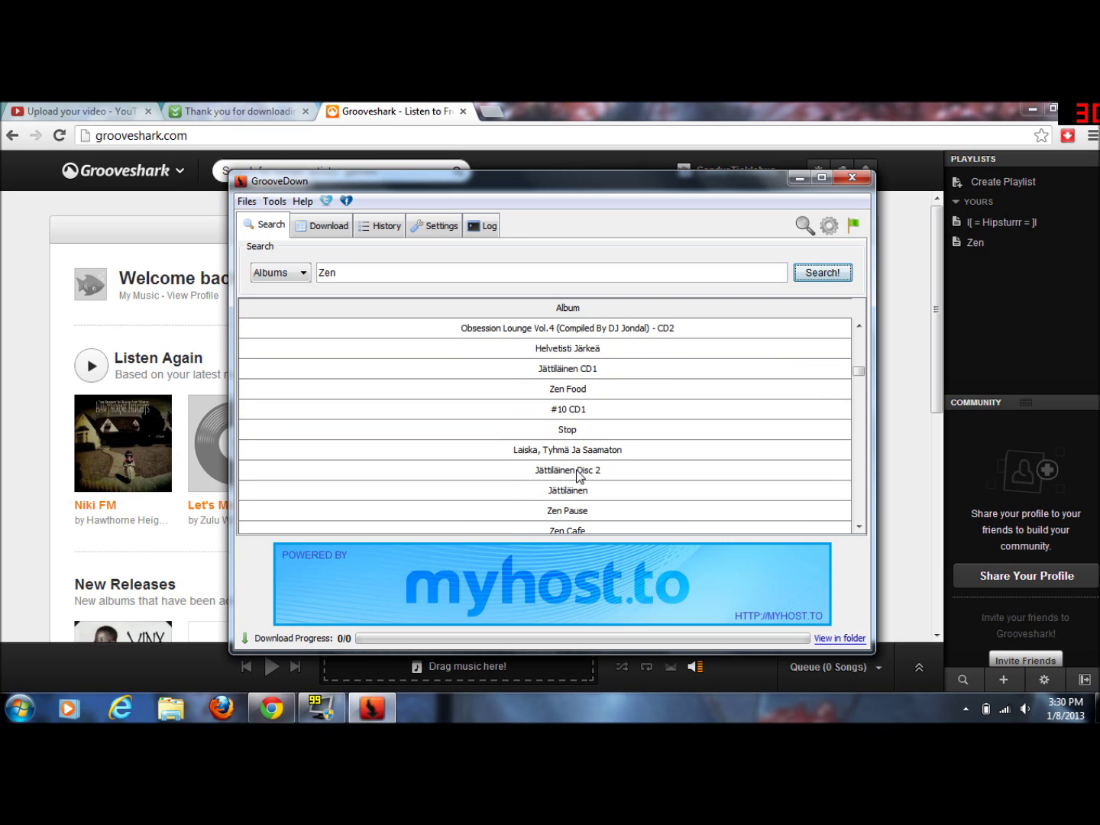
{"action": "scroll", "coordinate": [581, 478], "scroll_direction": "down", "scroll_amount": 3}
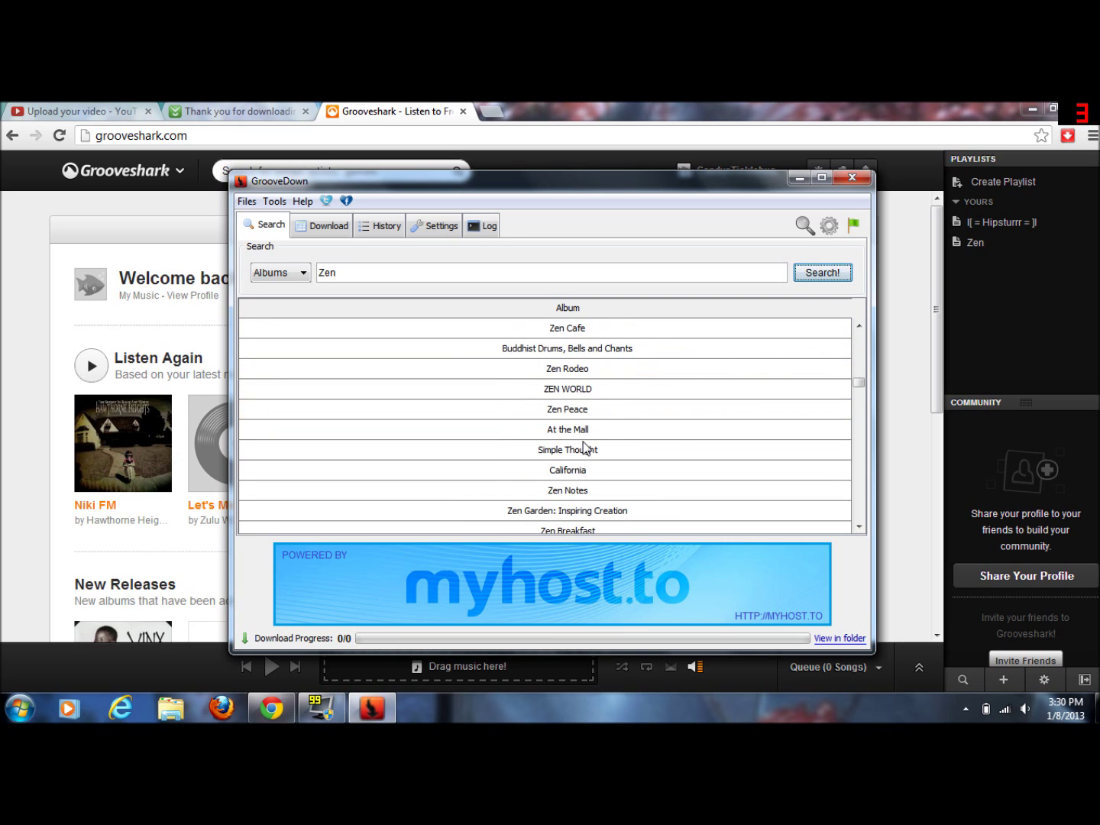
- Download the first album in the "Zen" results and expand it to look through its songs
{"action": "scroll", "coordinate": [584, 458], "scroll_direction": "up", "scroll_amount": 15}
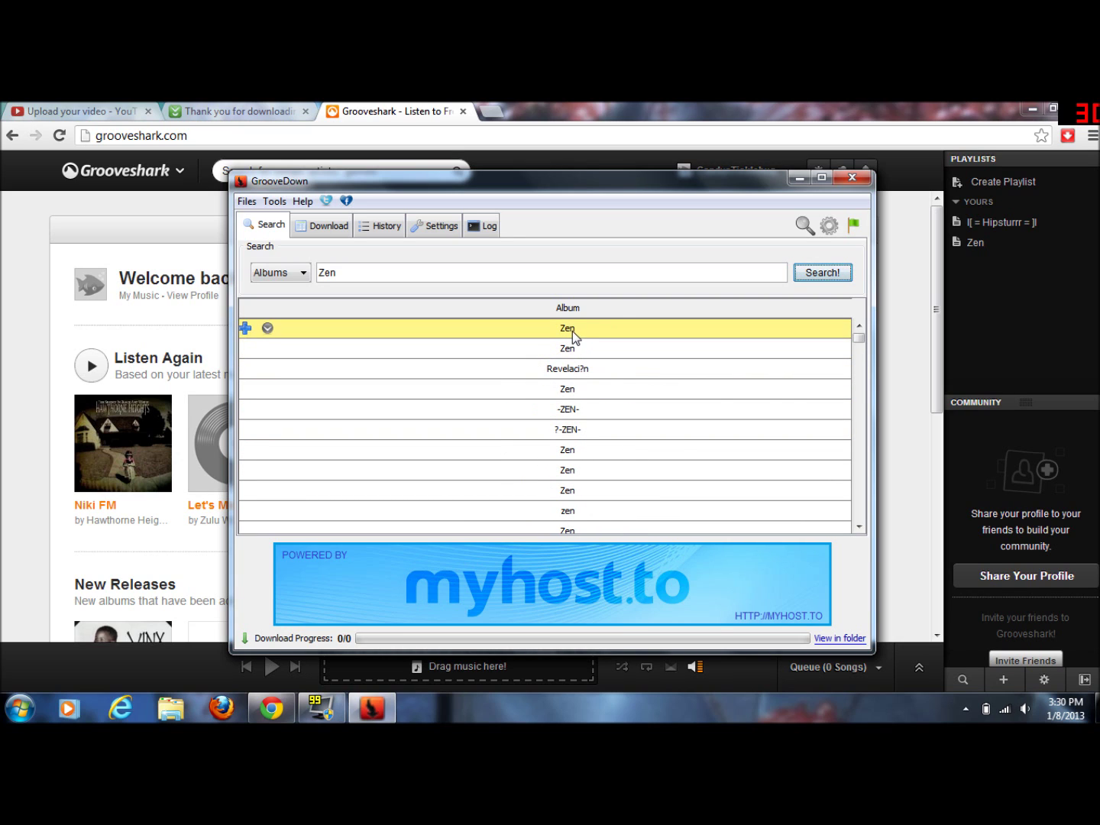
{"action": "left_click", "coordinate": [268, 329]}
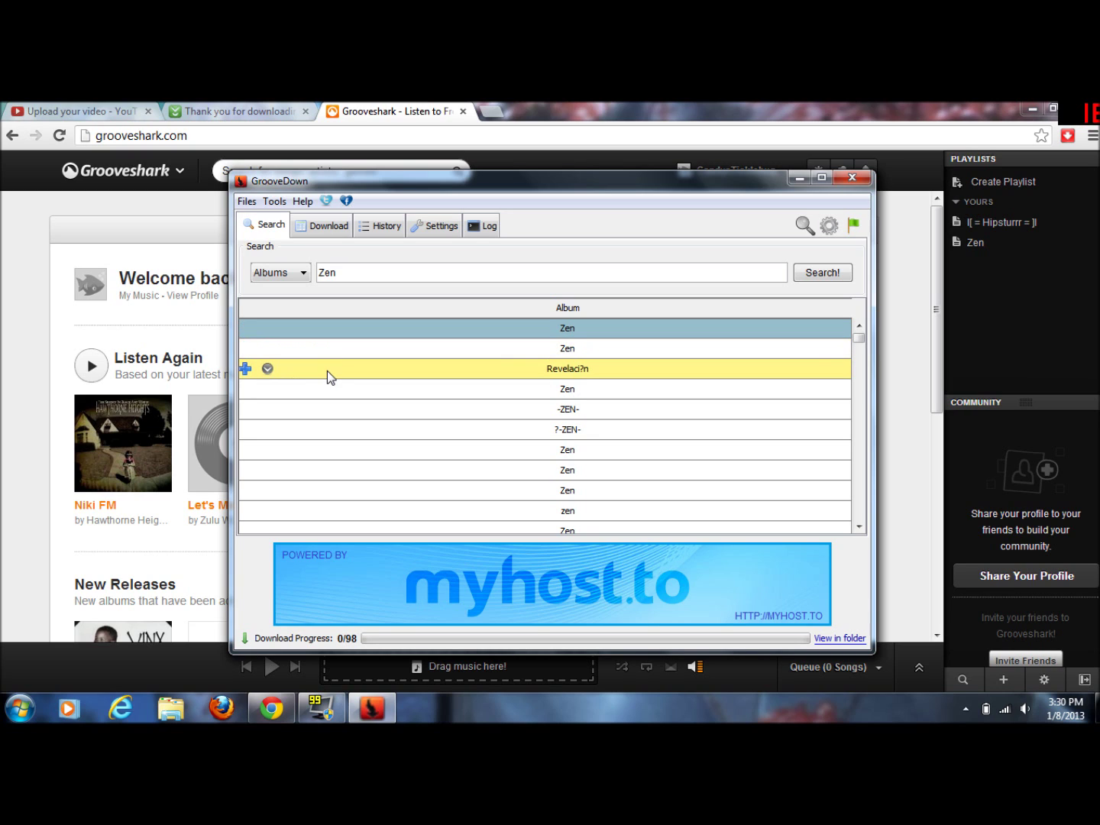
{"action": "left_click", "coordinate": [270, 329]}
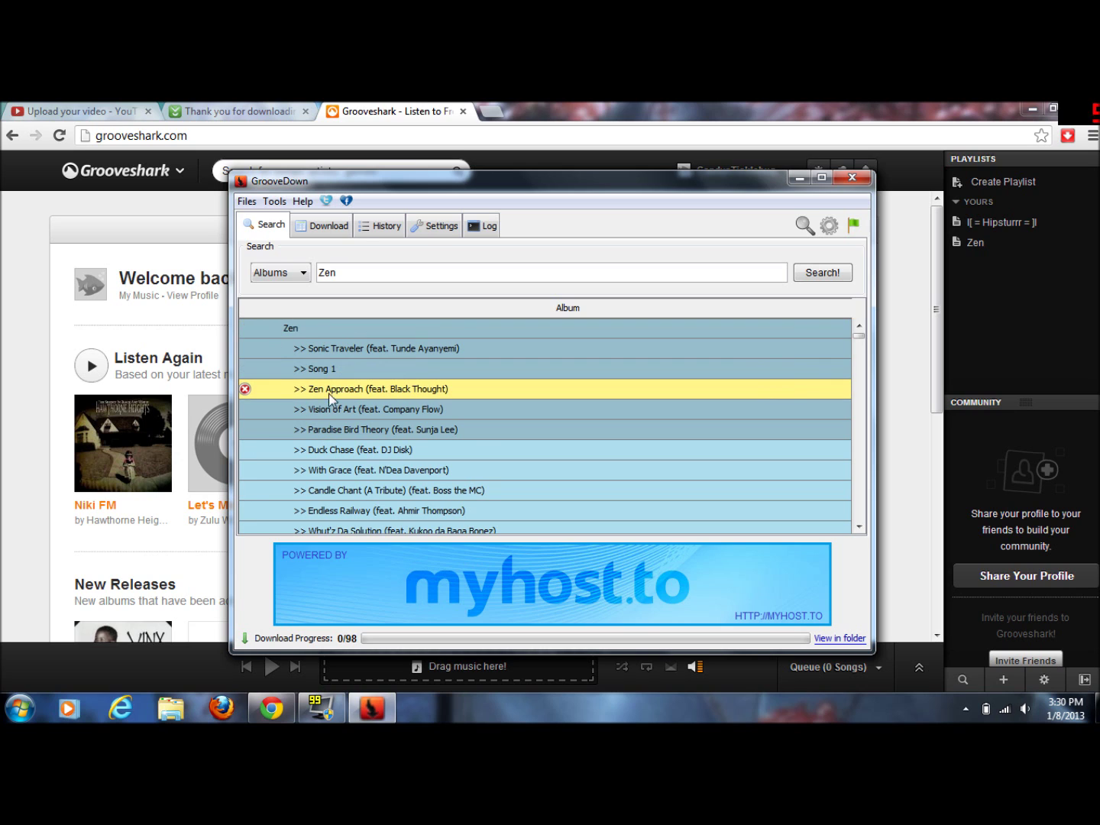
{"action": "scroll", "coordinate": [346, 396], "scroll_direction": "down", "scroll_amount": 4}
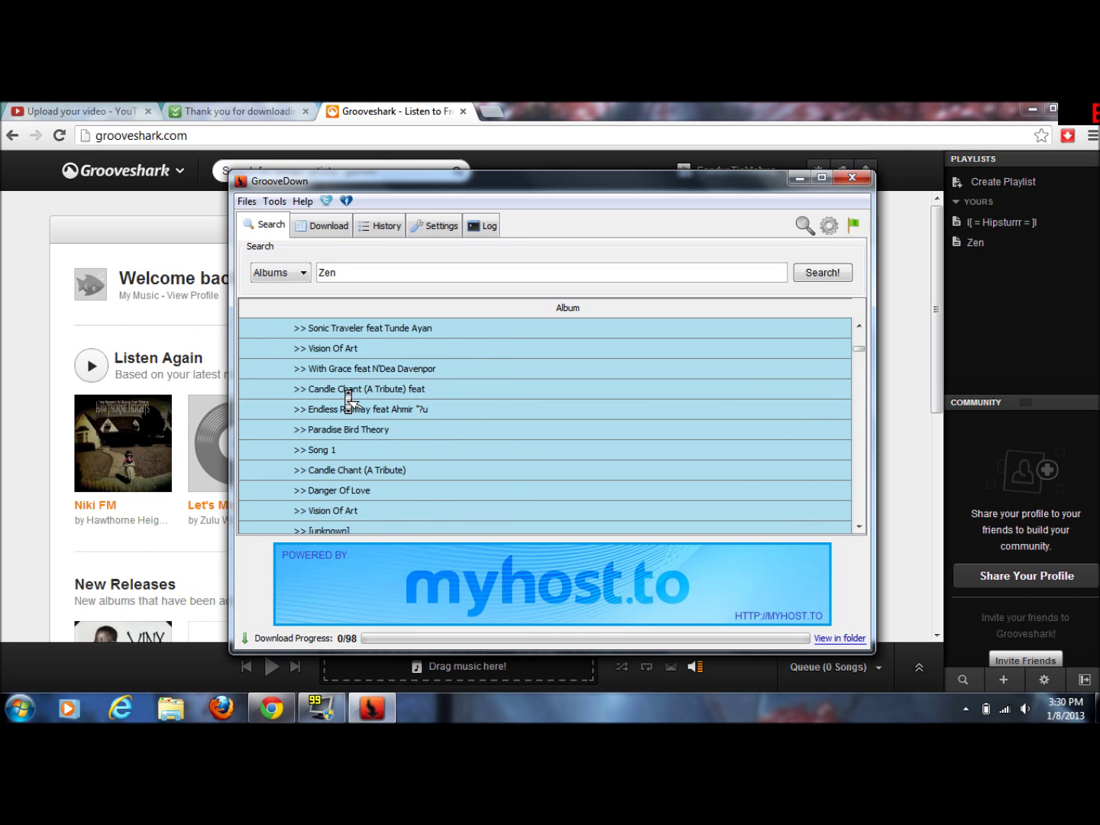
{"action": "scroll", "coordinate": [346, 395], "scroll_direction": "up", "scroll_amount": 4}
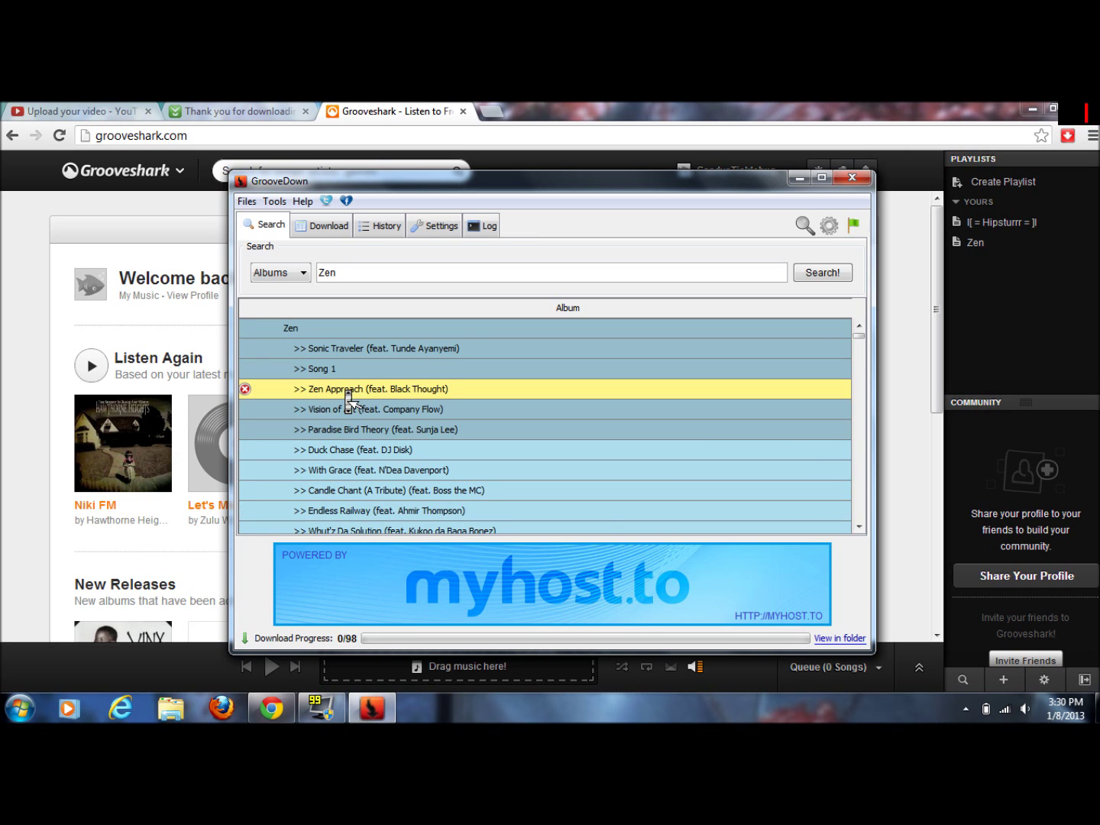
- Check the progress of the queued songs on the Download page and review the History and Settings pages
{"action": "left_click", "coordinate": [339, 231]}
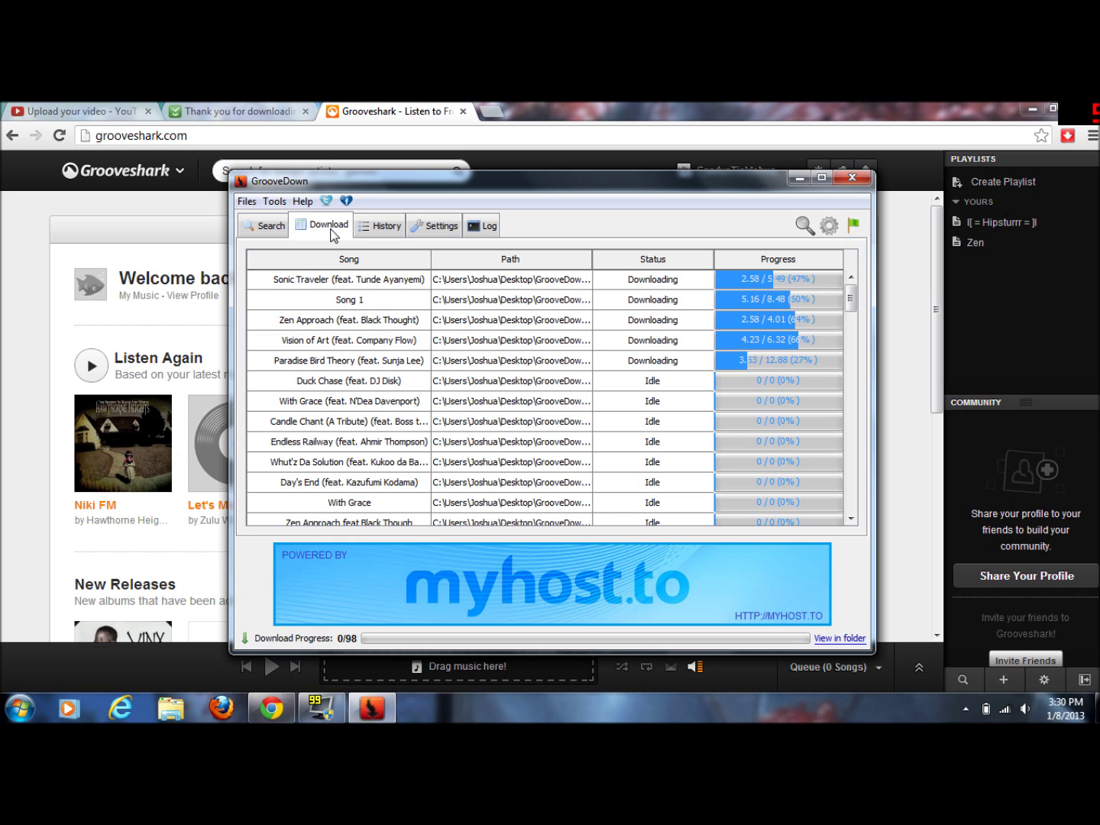
{"action": "scroll", "coordinate": [431, 425], "scroll_direction": "down", "scroll_amount": 5}
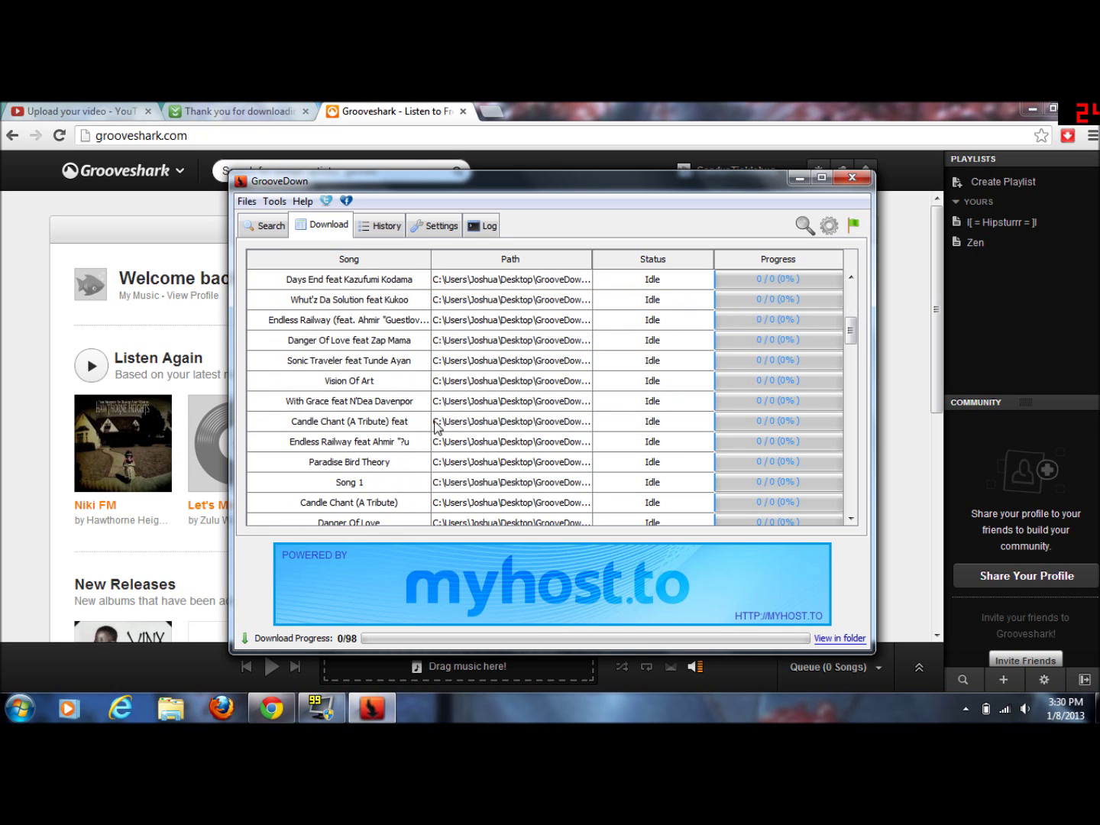
{"action": "scroll", "coordinate": [437, 425], "scroll_direction": "up", "scroll_amount": 5}
{"action": "left_click", "coordinate": [379, 225]}
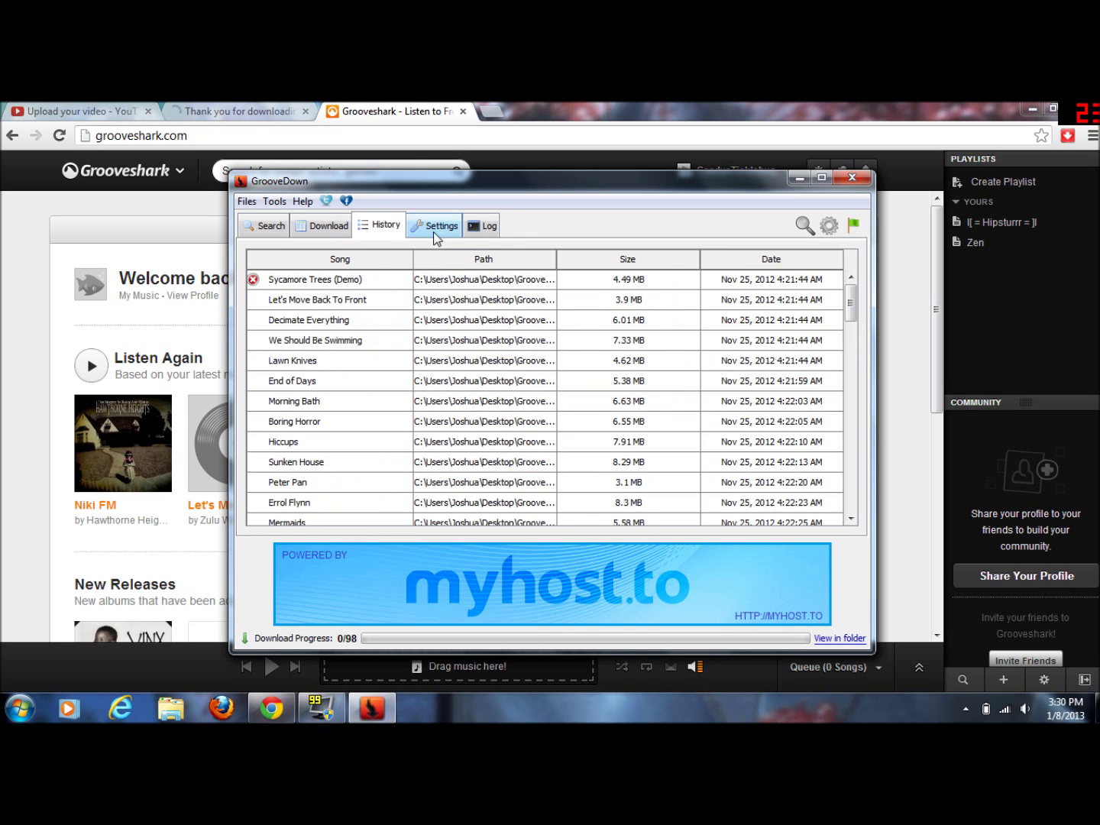
{"action": "left_click", "coordinate": [437, 229]}
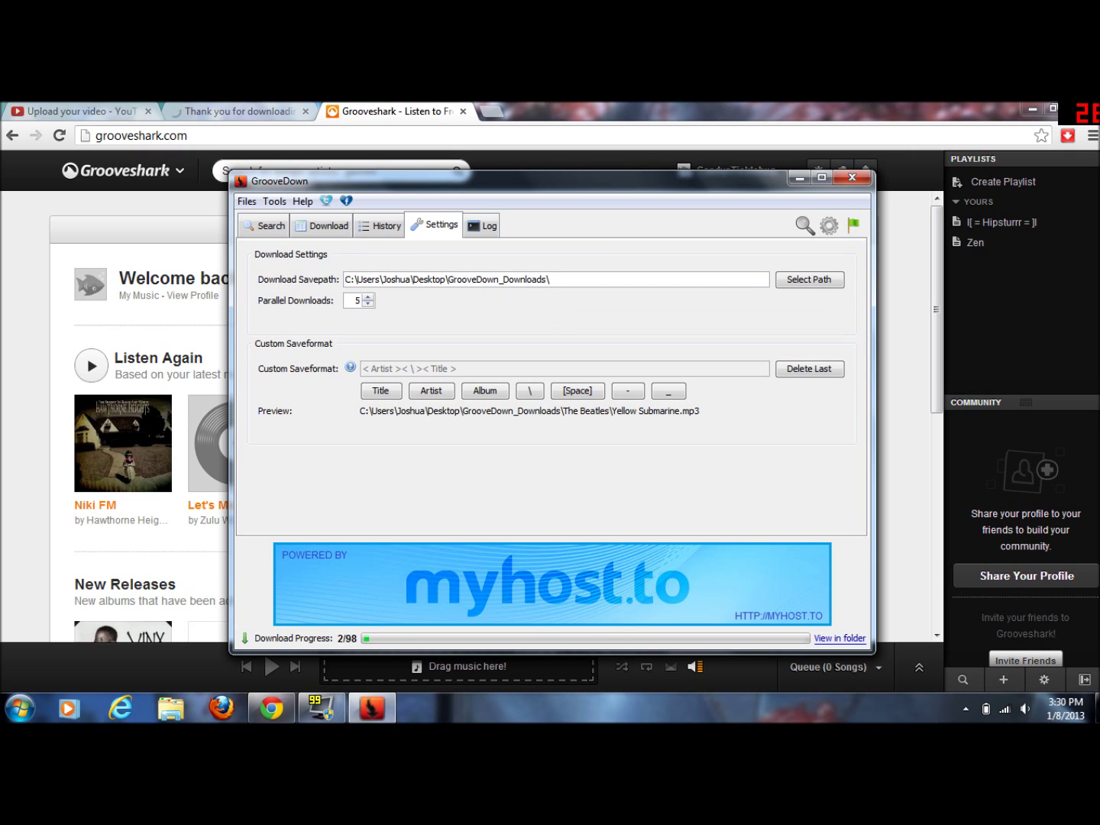
{"action": "left_click", "coordinate": [330, 225]}
- Return to the search results, cancel the remaining downloads of the first Zen album, and close GrooveDown
{"action": "left_click", "coordinate": [281, 224]}
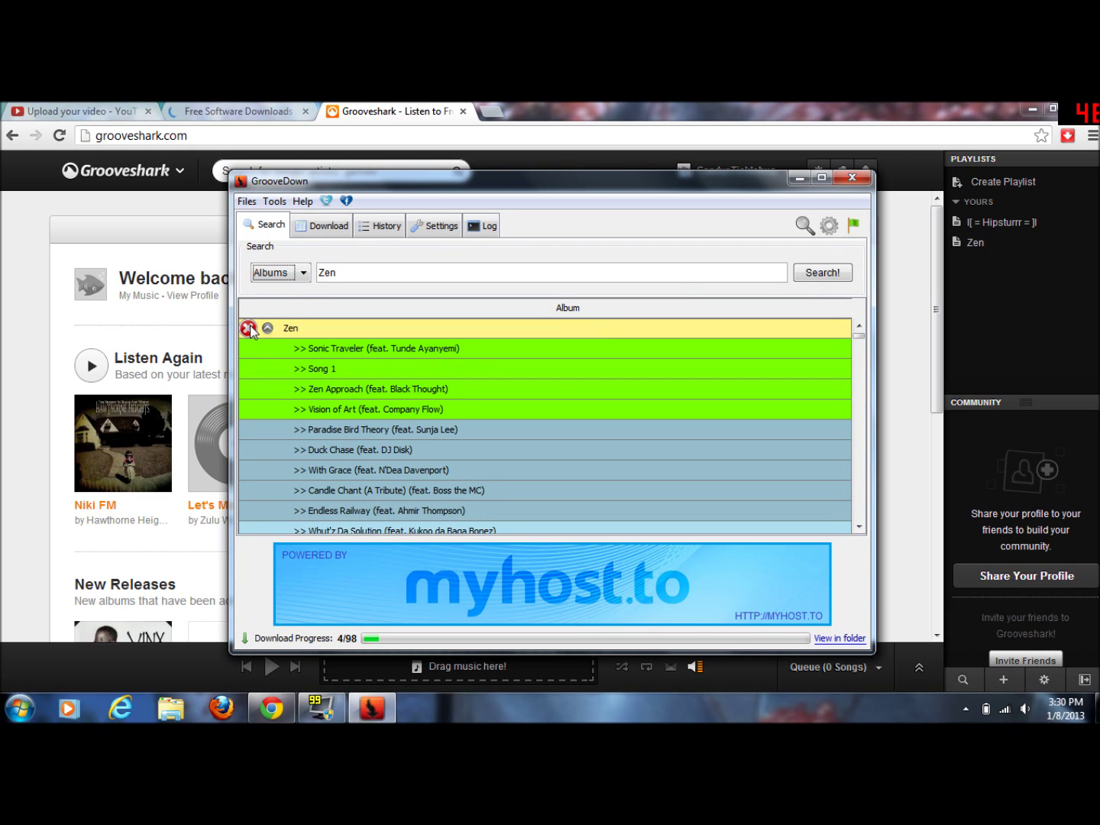
{"action": "left_click", "coordinate": [248, 328]}
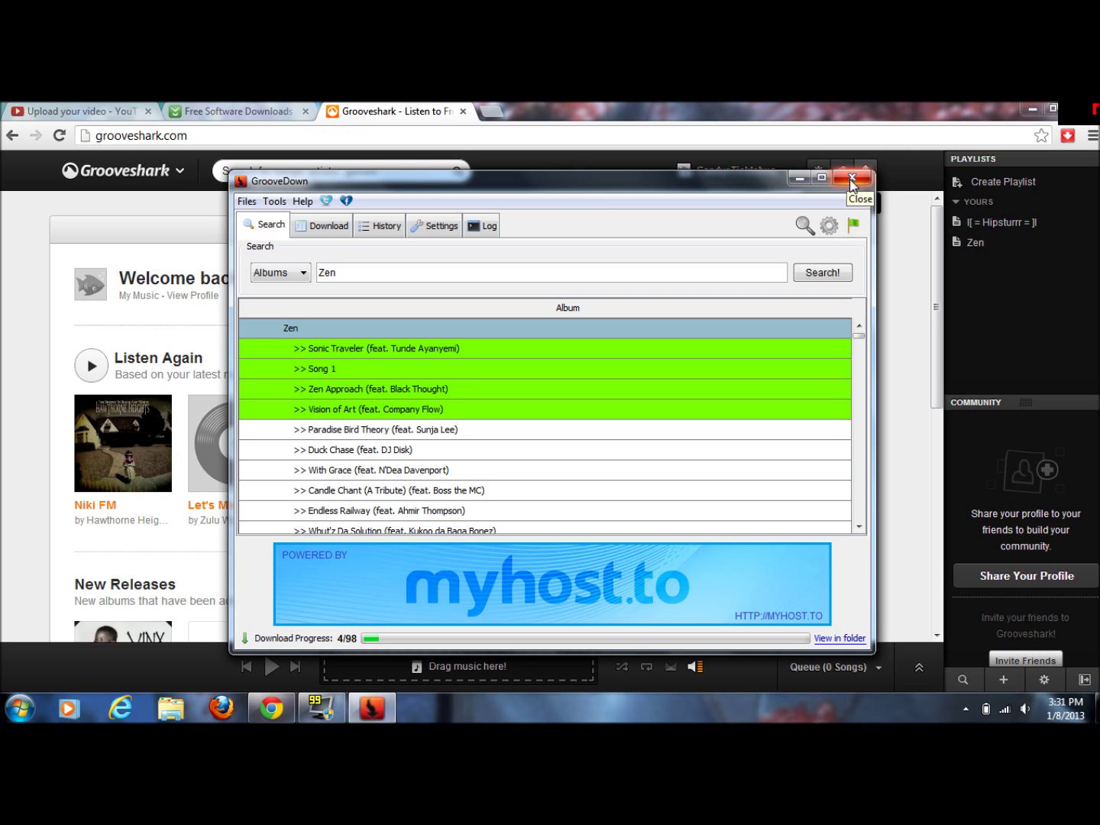
{"action": "left_click", "coordinate": [852, 184]}
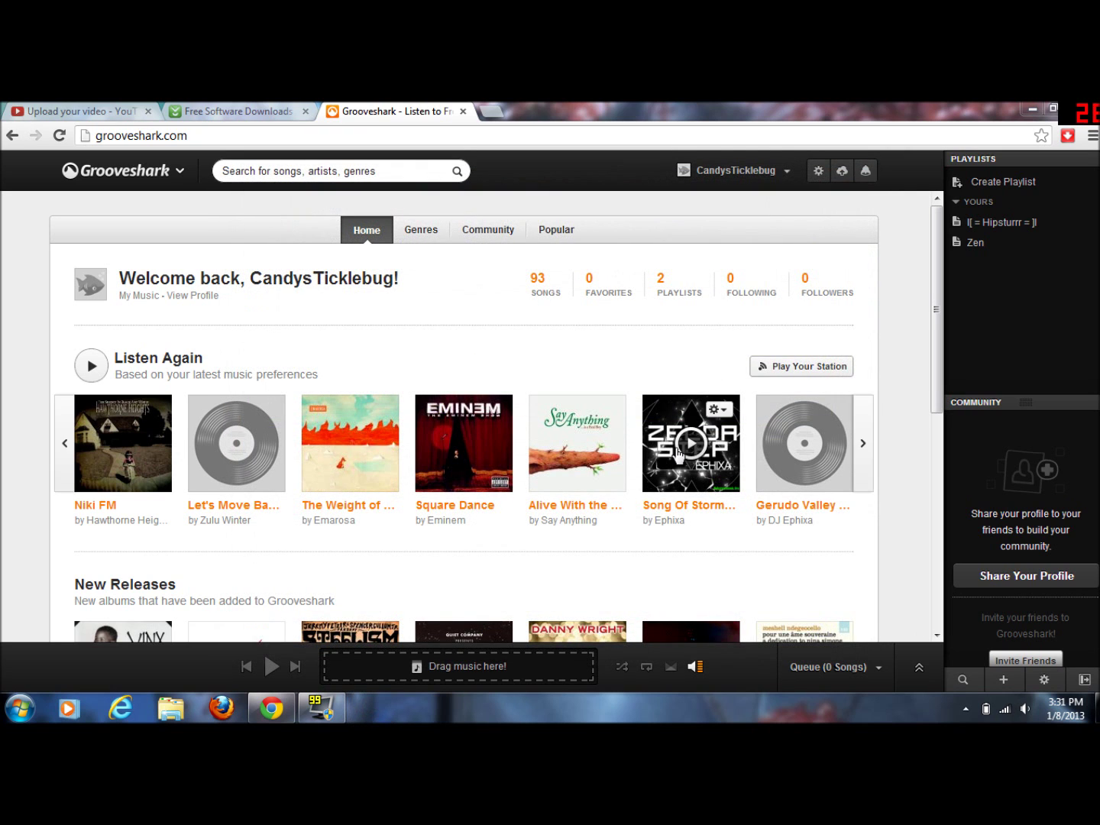